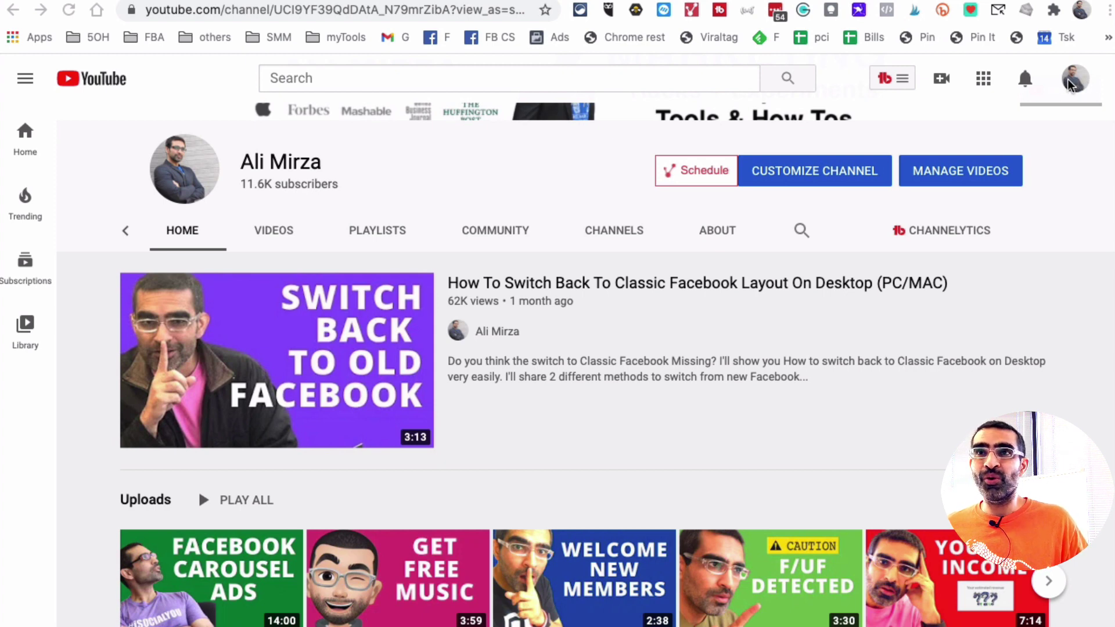
pyautogui.click(1075, 86)
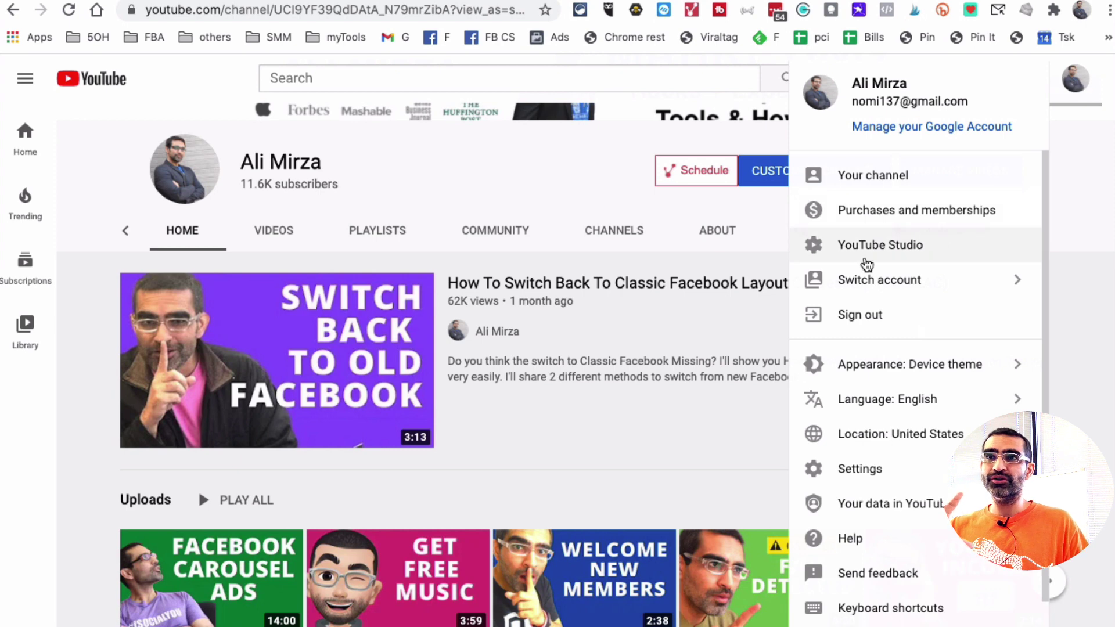
pyautogui.click(929, 245)
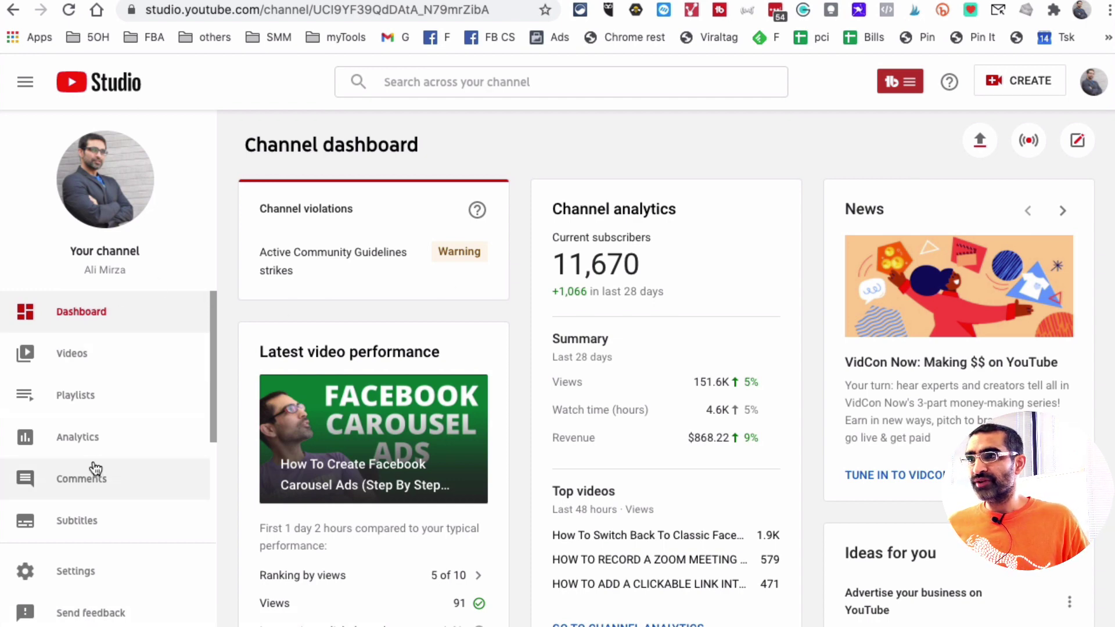
# Open channel Analytics and scroll the Overview down to the 28-day views chart.
pyautogui.click(94, 444)
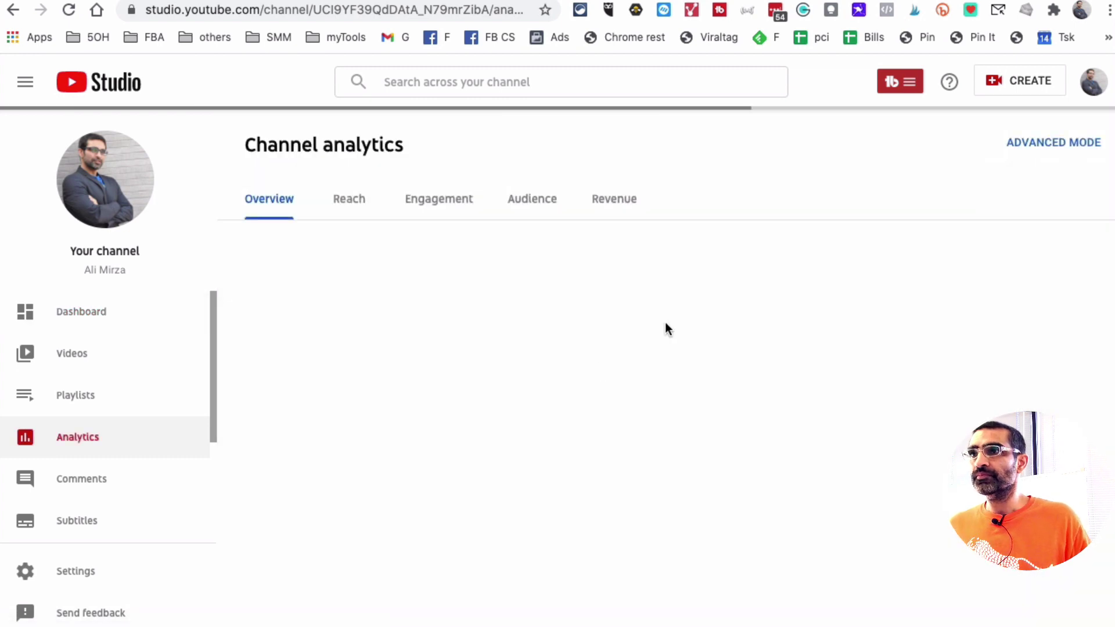
pyautogui.scroll(-2, 514, 323)
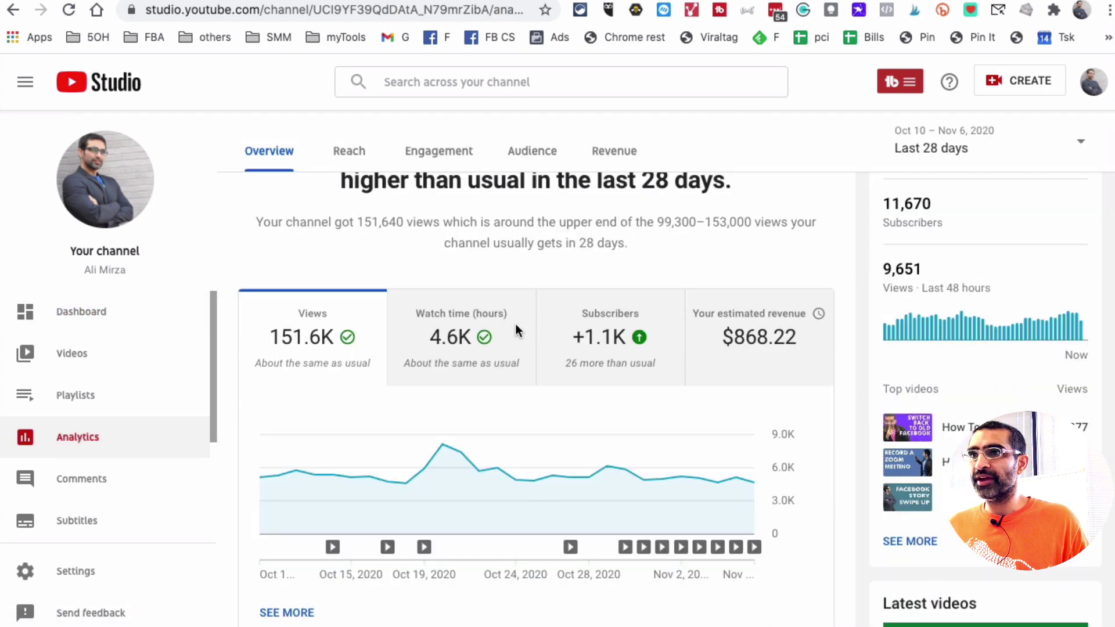
pyautogui.scroll(-3, 516, 326)
pyautogui.scroll(5, 515, 308)
pyautogui.scroll(-1, 523, 326)
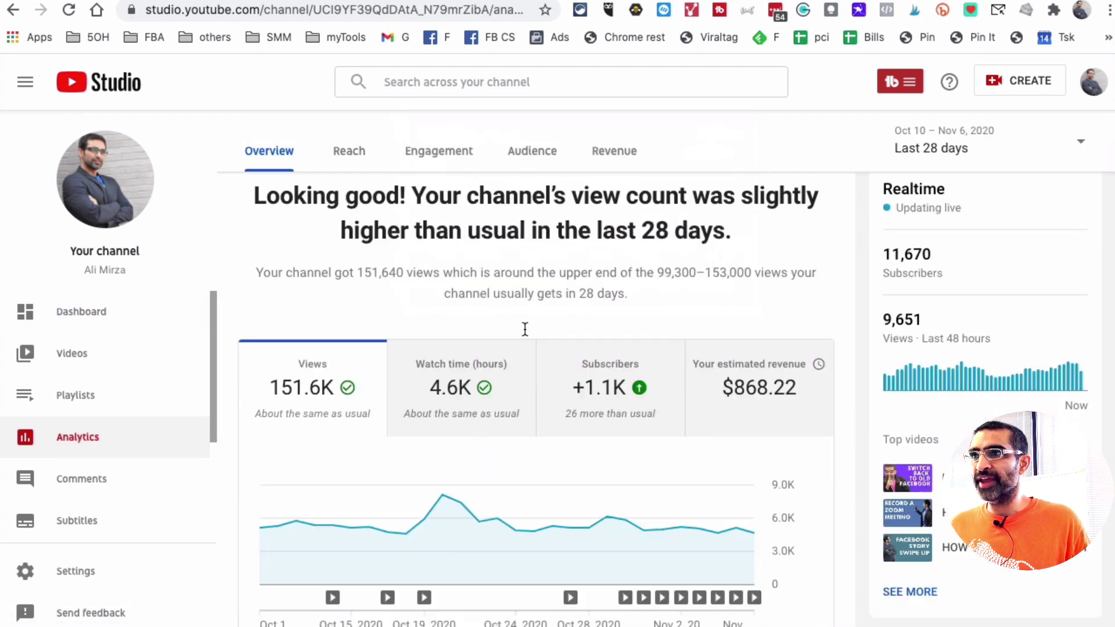
pyautogui.scroll(-2, 523, 328)
# Open the detailed report and break views down by traffic source, led by YouTube search (77,141).
pyautogui.moveTo(333, 459)
pyautogui.click(304, 523)
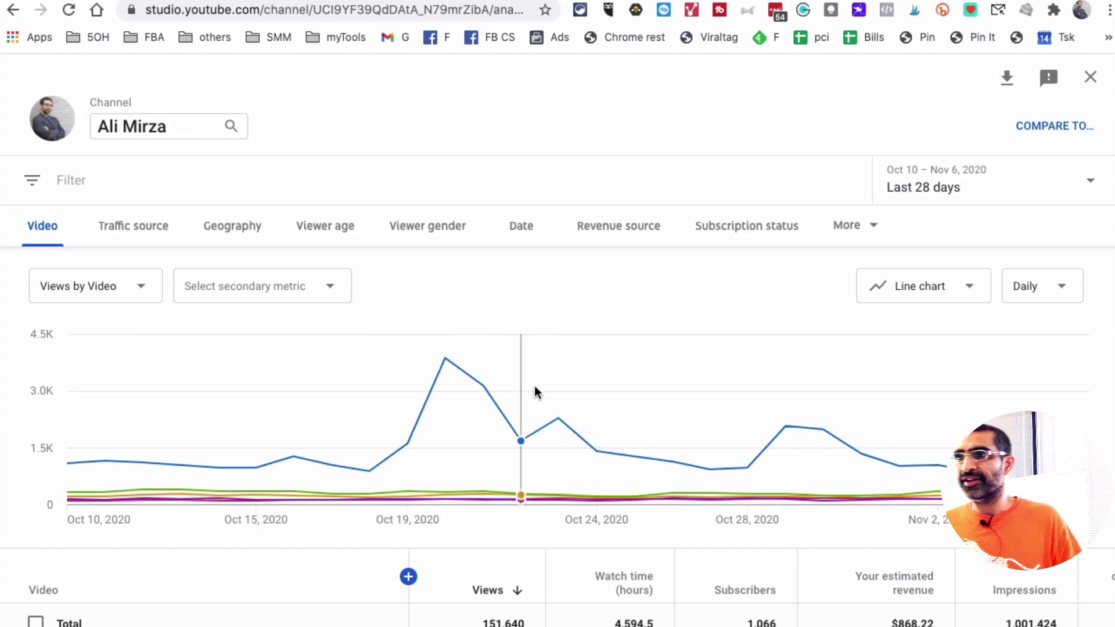
pyautogui.moveTo(537, 382)
pyautogui.scroll(-1, 534, 381)
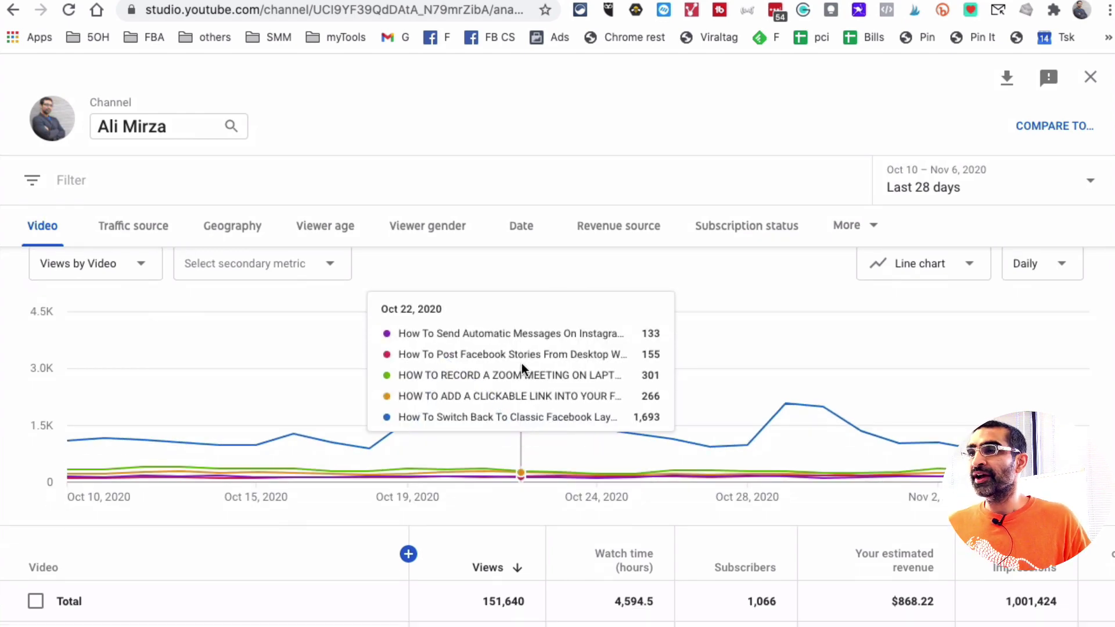
pyautogui.click(134, 228)
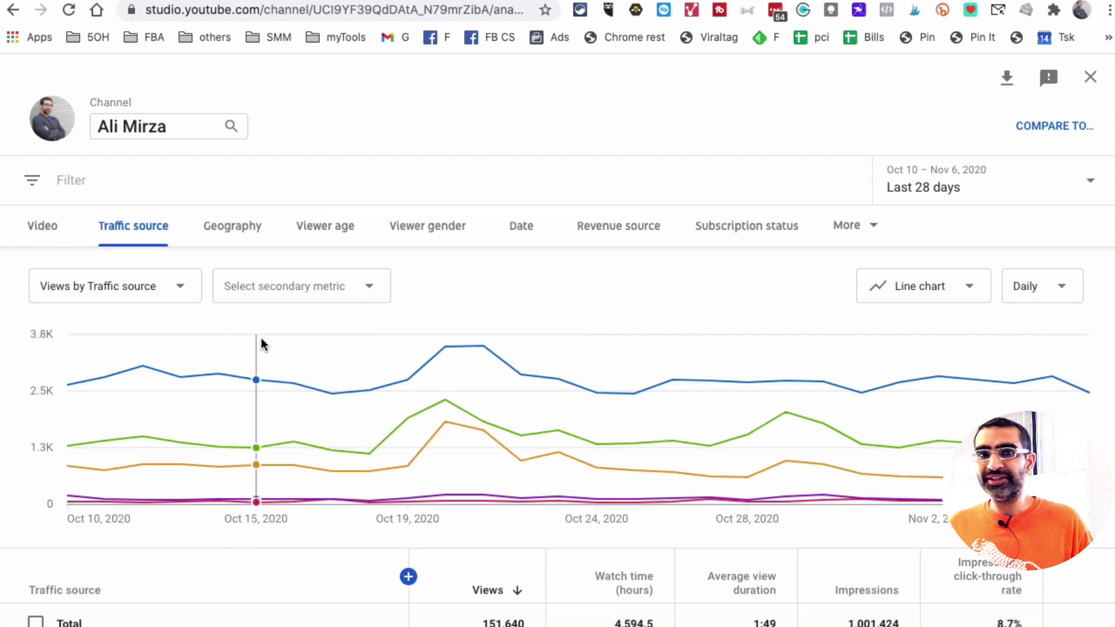
pyautogui.scroll(-5, 533, 411)
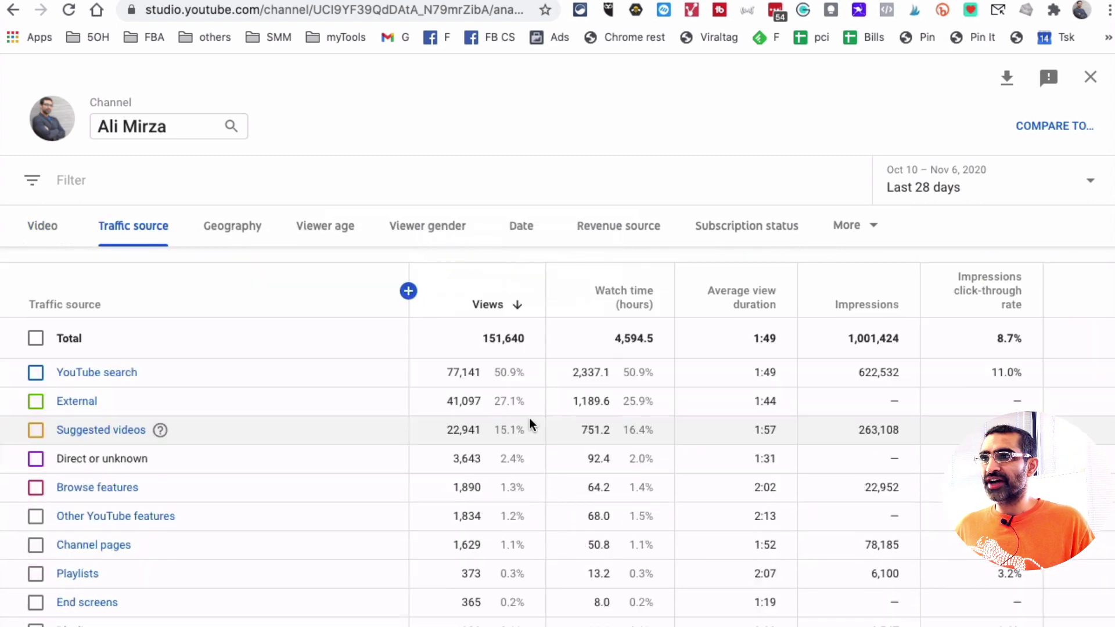
# List YouTube search terms, led by 'how to record zoom meeting on laptop' with 2,199 views.
pyautogui.click(108, 375)
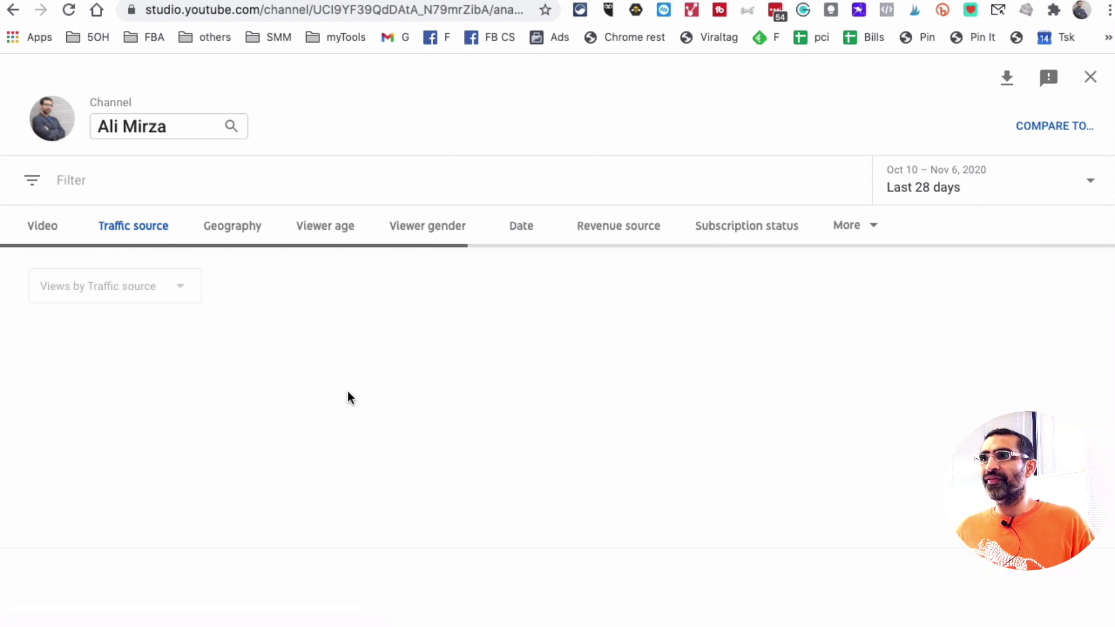
pyautogui.scroll(-4, 469, 397)
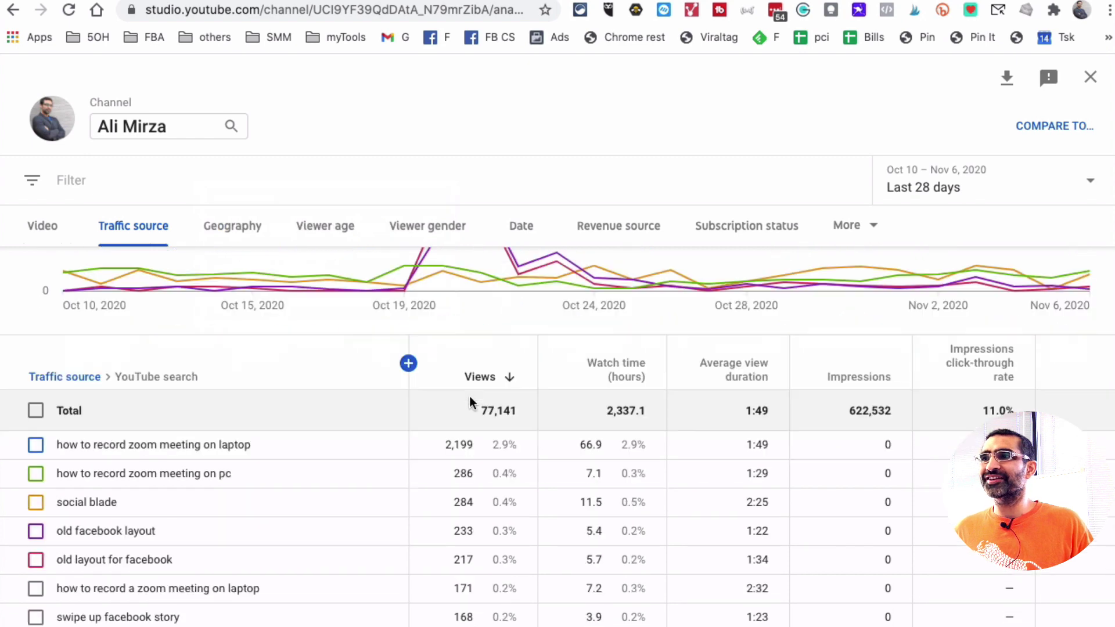
pyautogui.scroll(-3, 468, 397)
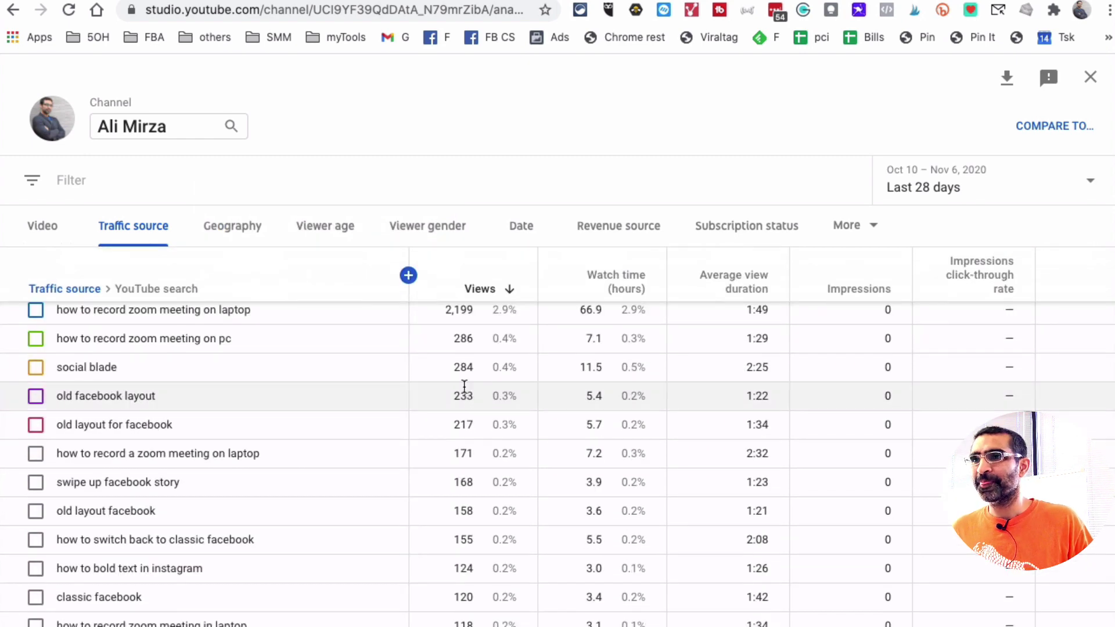
pyautogui.scroll(2, 463, 382)
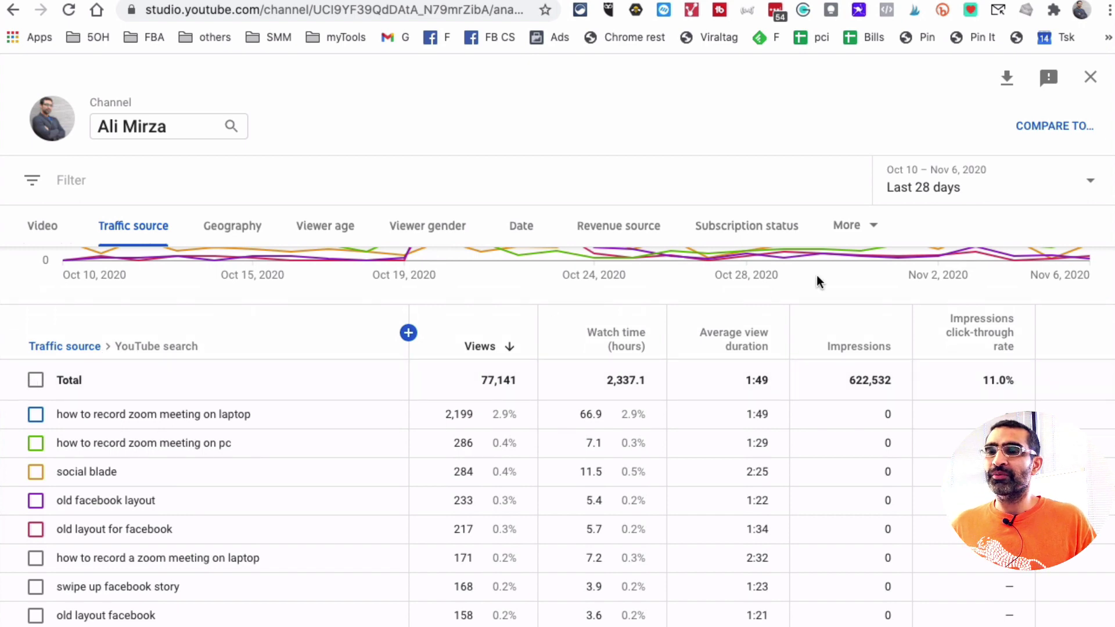
pyautogui.scroll(-1, 270, 416)
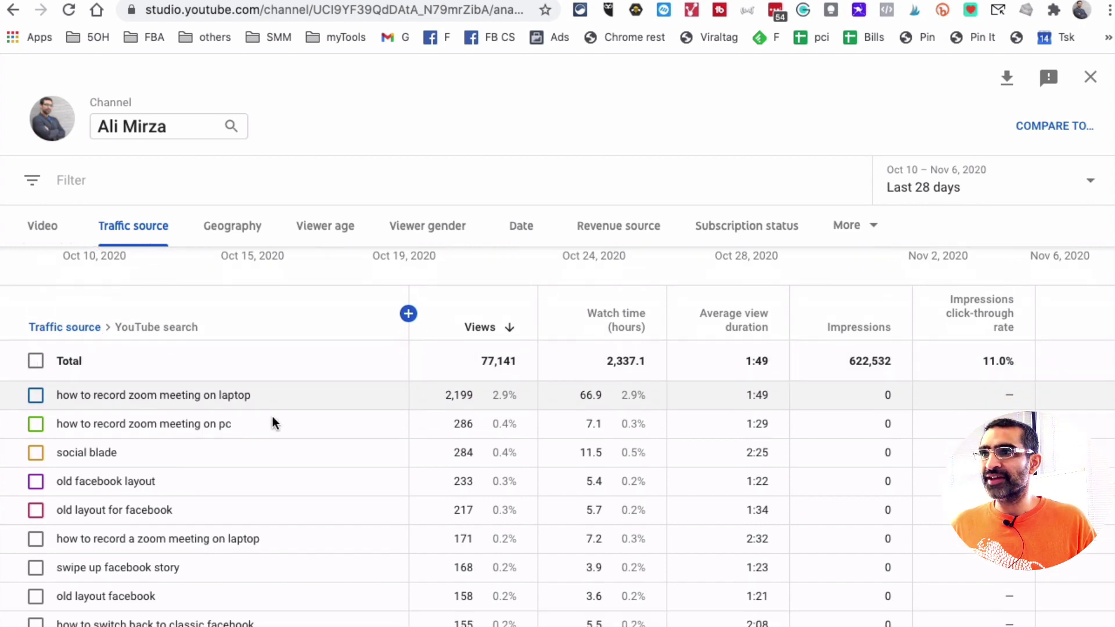
# Chart only the Total line, then bring the individual search terms back.
pyautogui.click(36, 363)
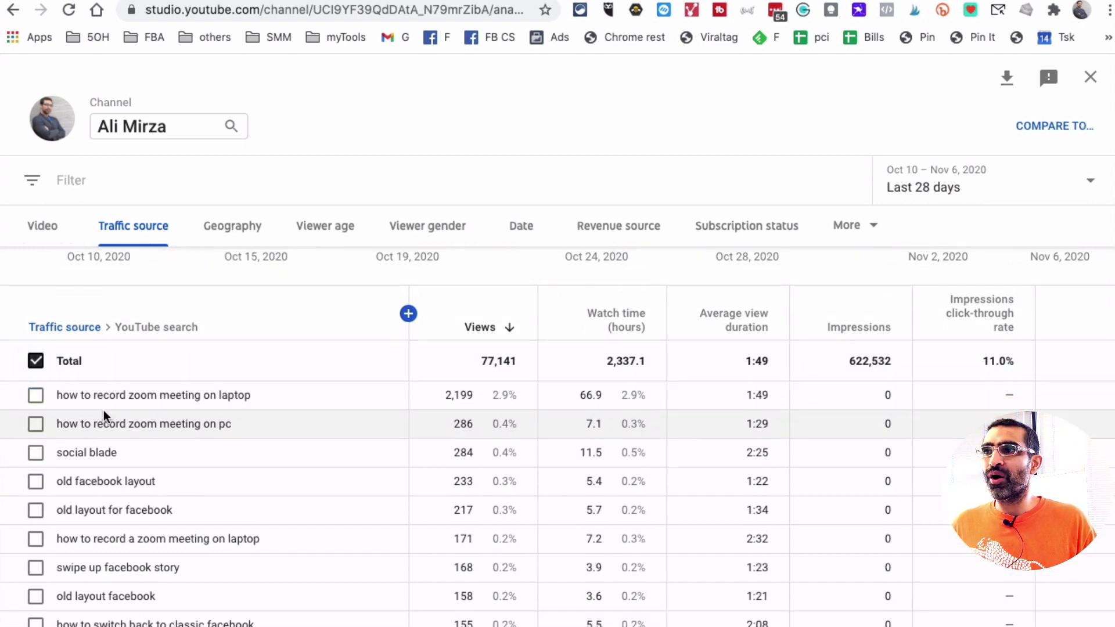
pyautogui.click(43, 366)
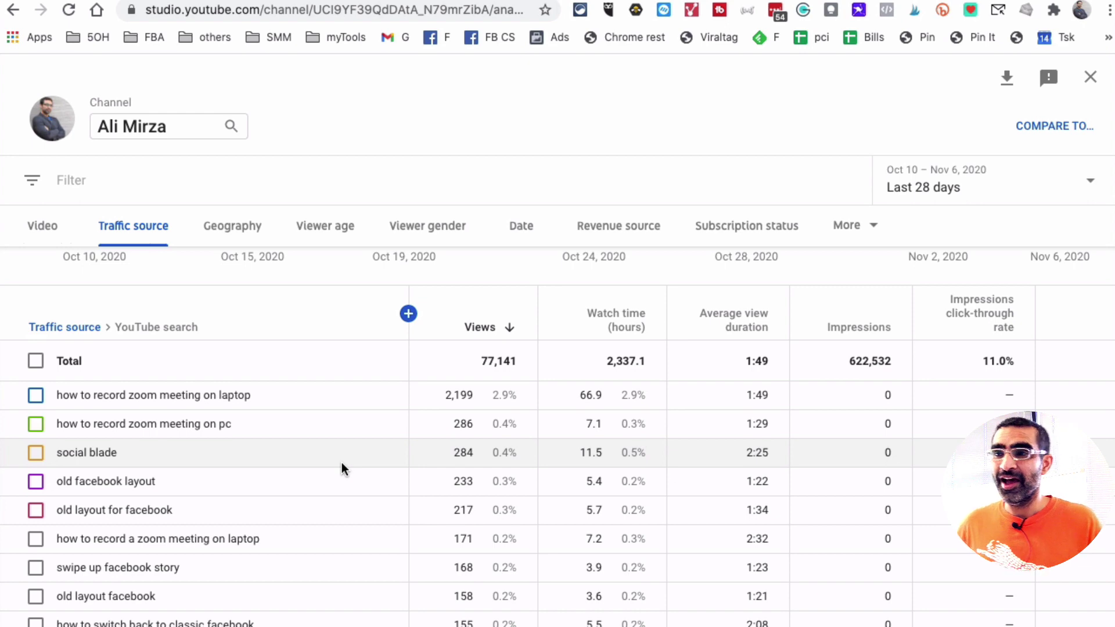
pyautogui.scroll(-8, 341, 463)
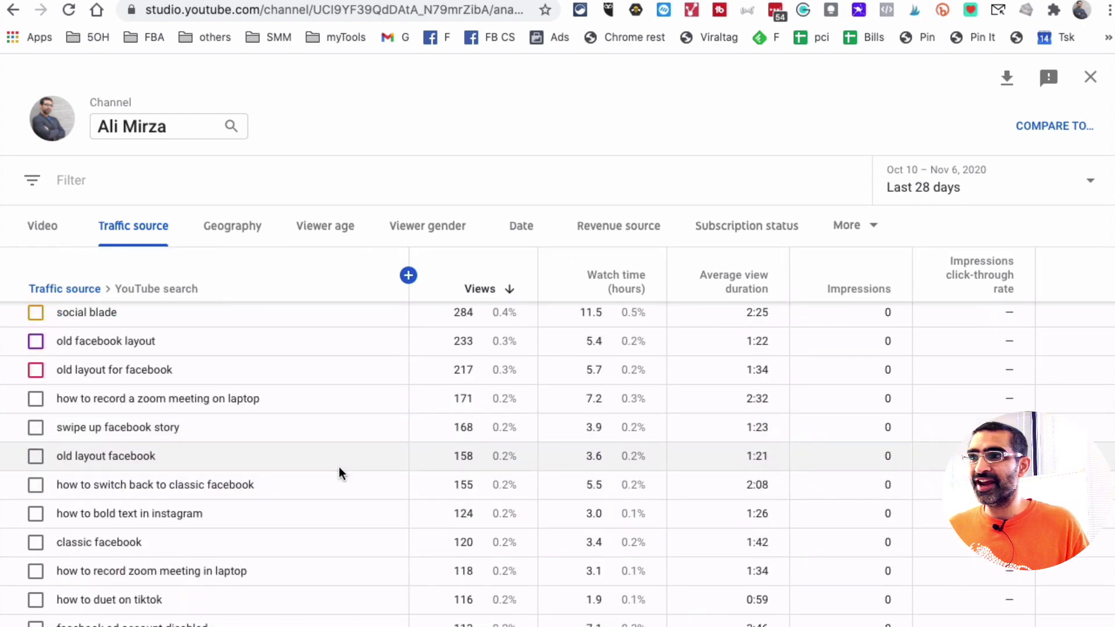
# Tick 'classic facebook' and 'how to record zoom meeting in laptop' for charting.
pyautogui.click(36, 431)
pyautogui.click(36, 459)
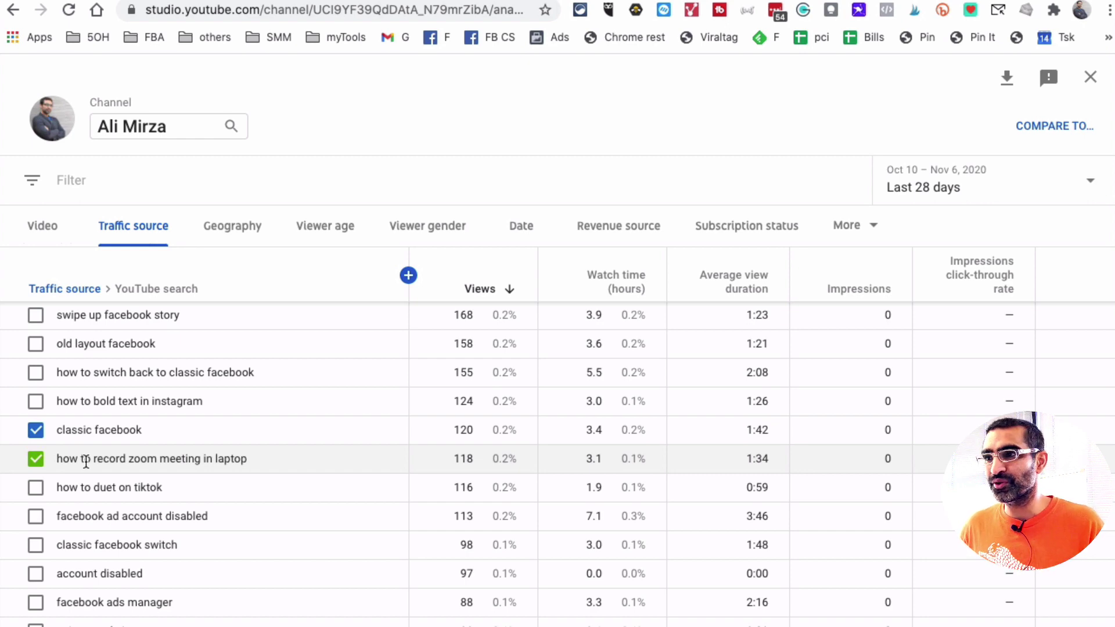
pyautogui.scroll(-1, 294, 462)
pyautogui.scroll(-4, 293, 461)
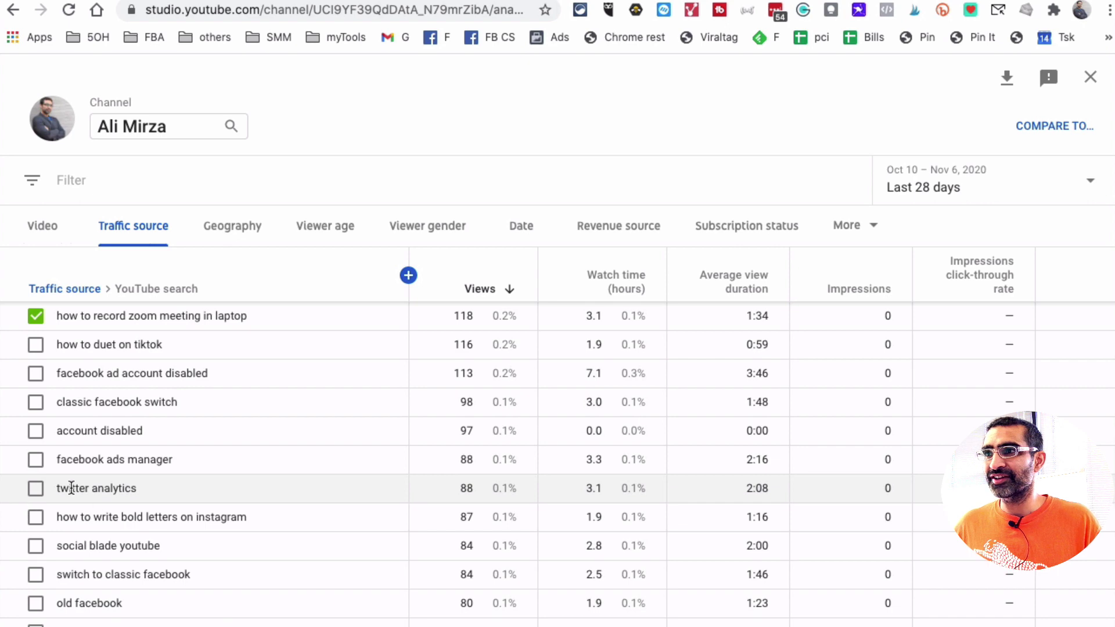
# Add 'how to write bold letters on instagram', 'how to add swipe up on facebook story' and 'zoom virtual background chromebook'.
pyautogui.click(36, 488)
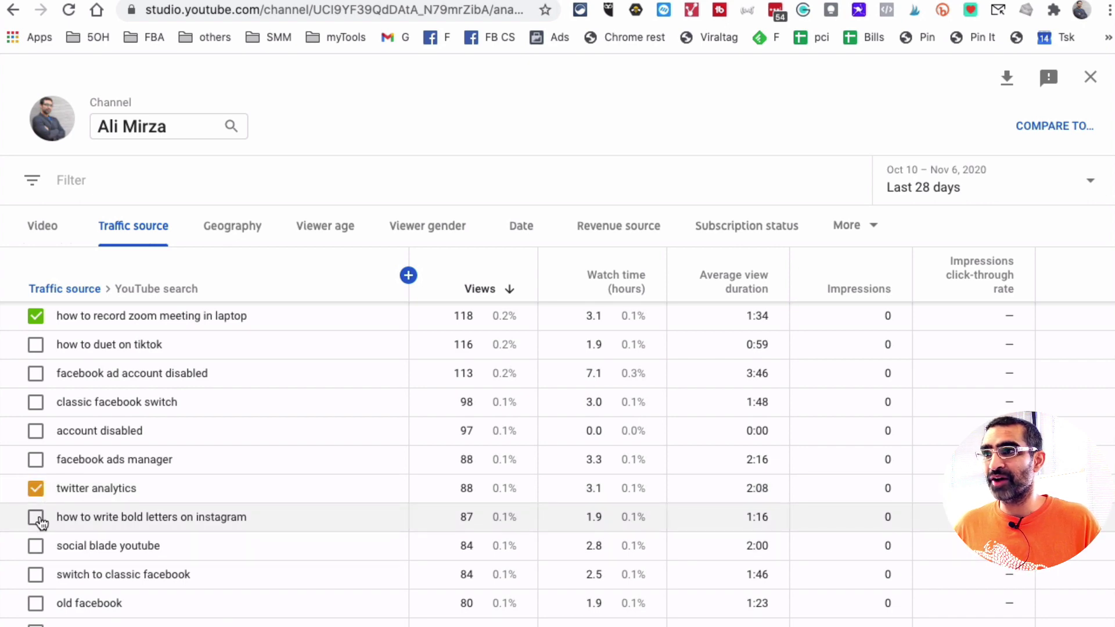
pyautogui.click(36, 517)
pyautogui.click(36, 488)
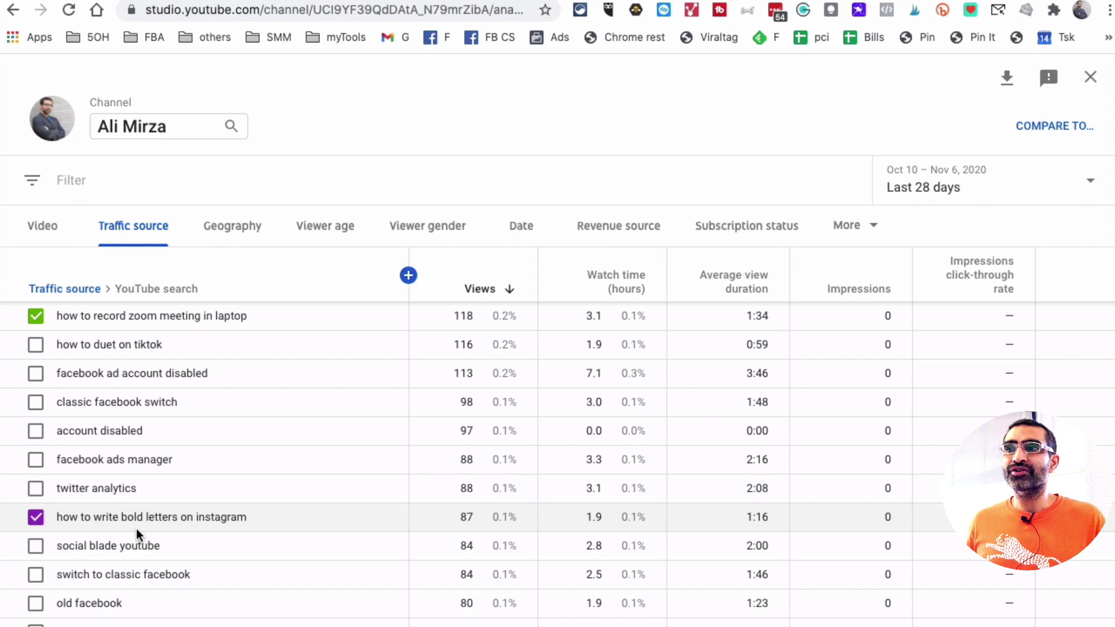
pyautogui.scroll(-5, 264, 517)
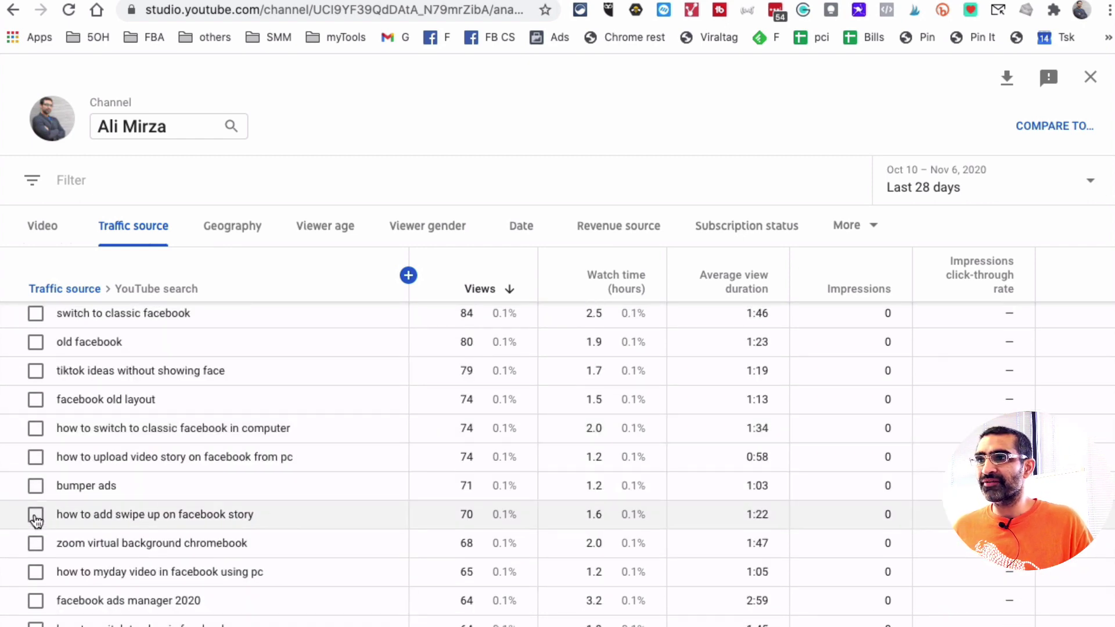
pyautogui.click(36, 517)
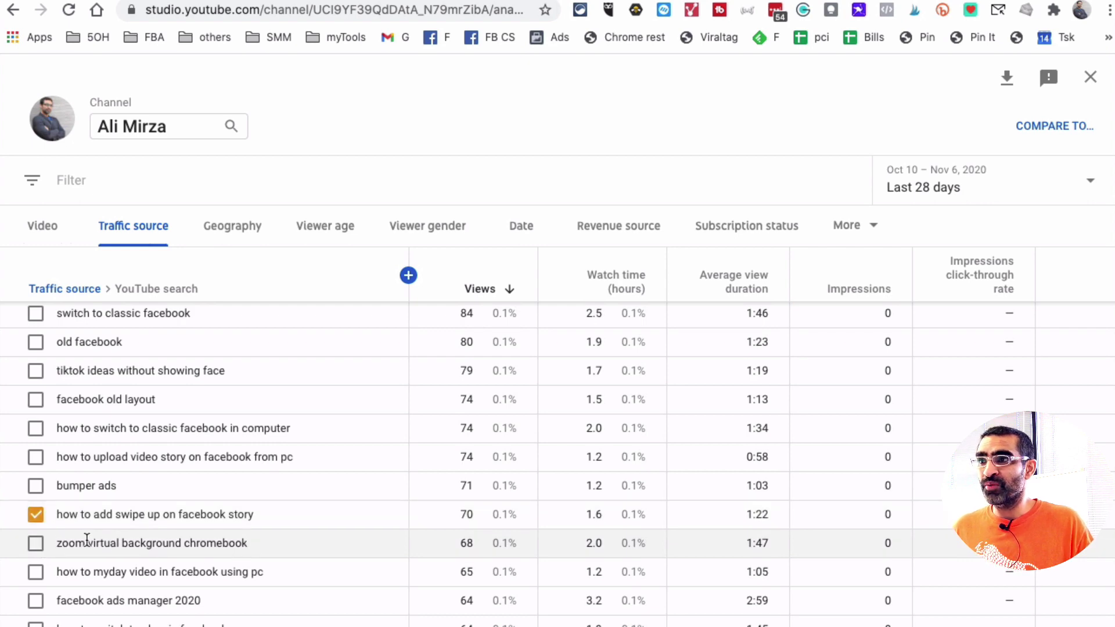
pyautogui.click(36, 543)
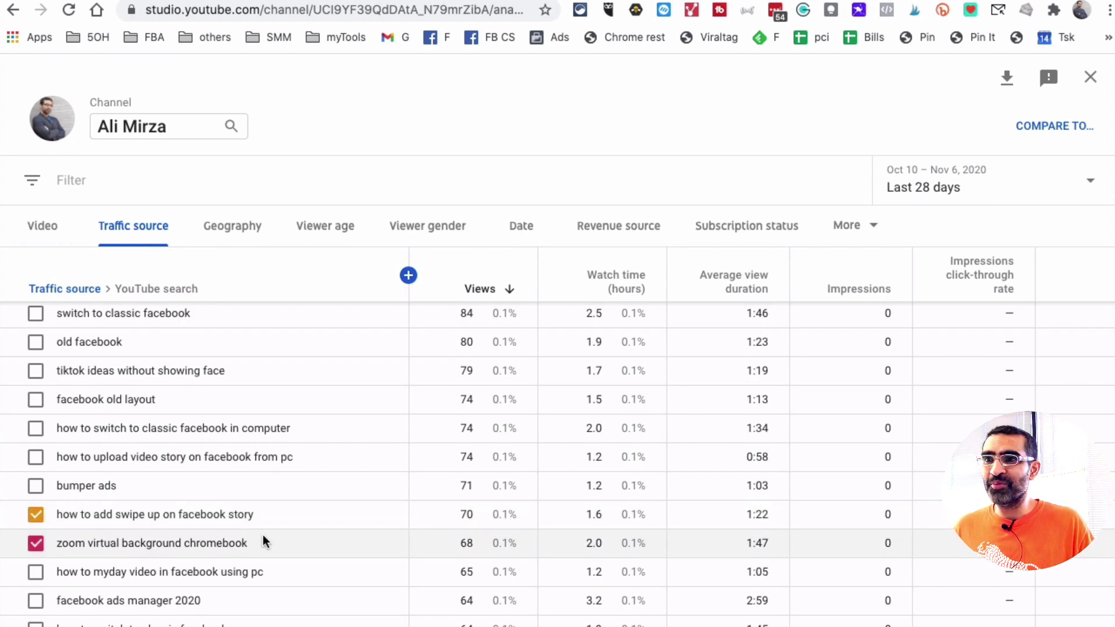
pyautogui.scroll(15, 229, 530)
pyautogui.scroll(-10, 235, 527)
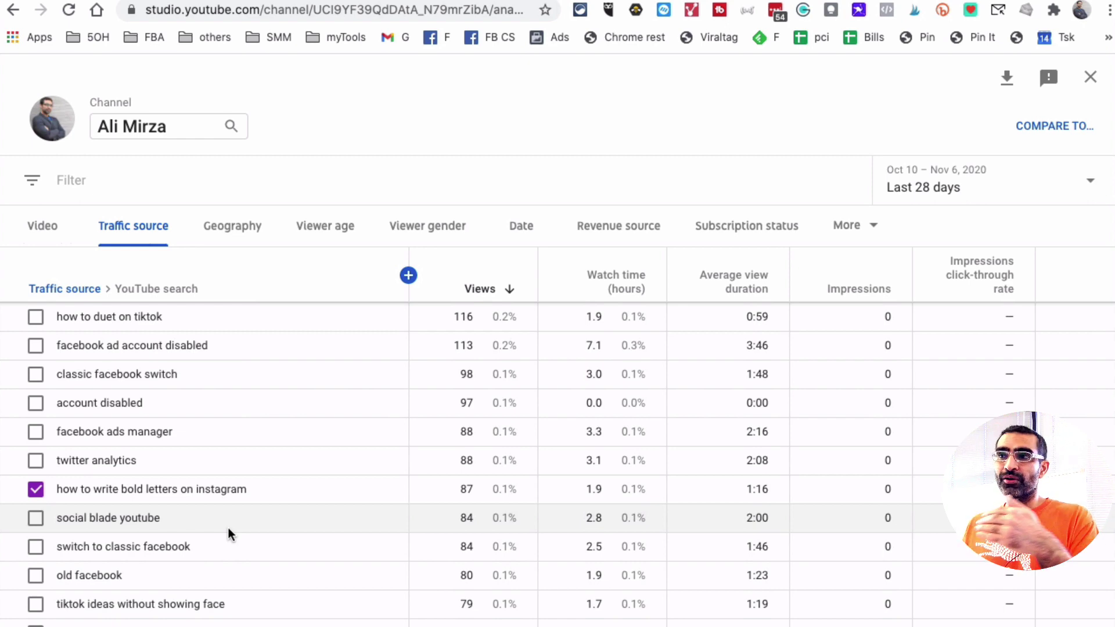
# Switch the report to the last 90 days and tick 'facebook dark mode ios 13' and 'how to bold text in instagram'.
pyautogui.click(941, 187)
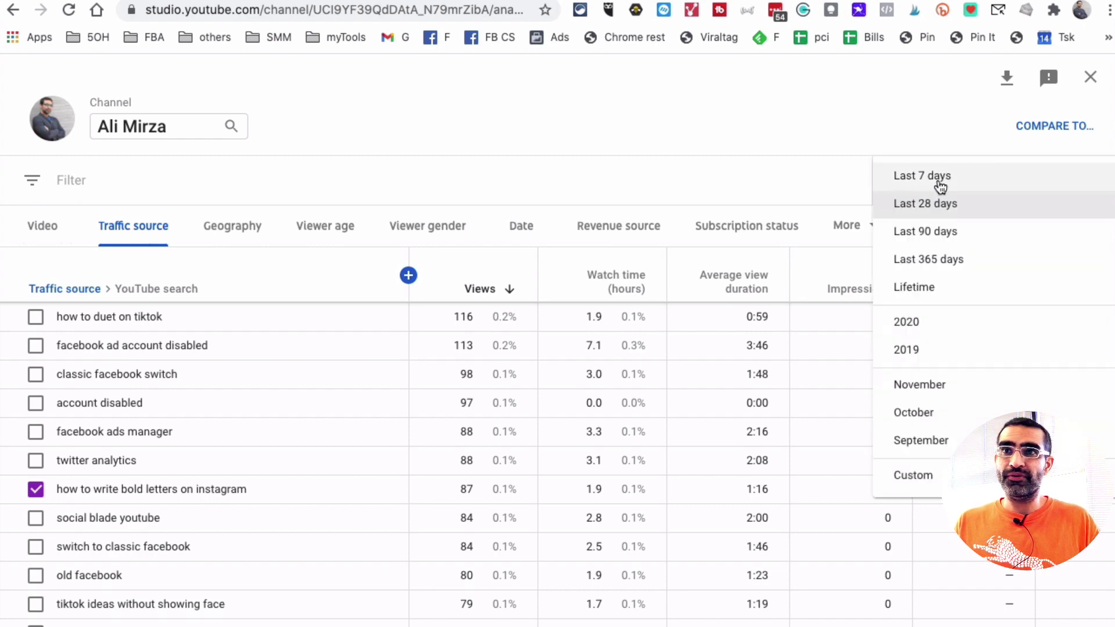
pyautogui.click(939, 231)
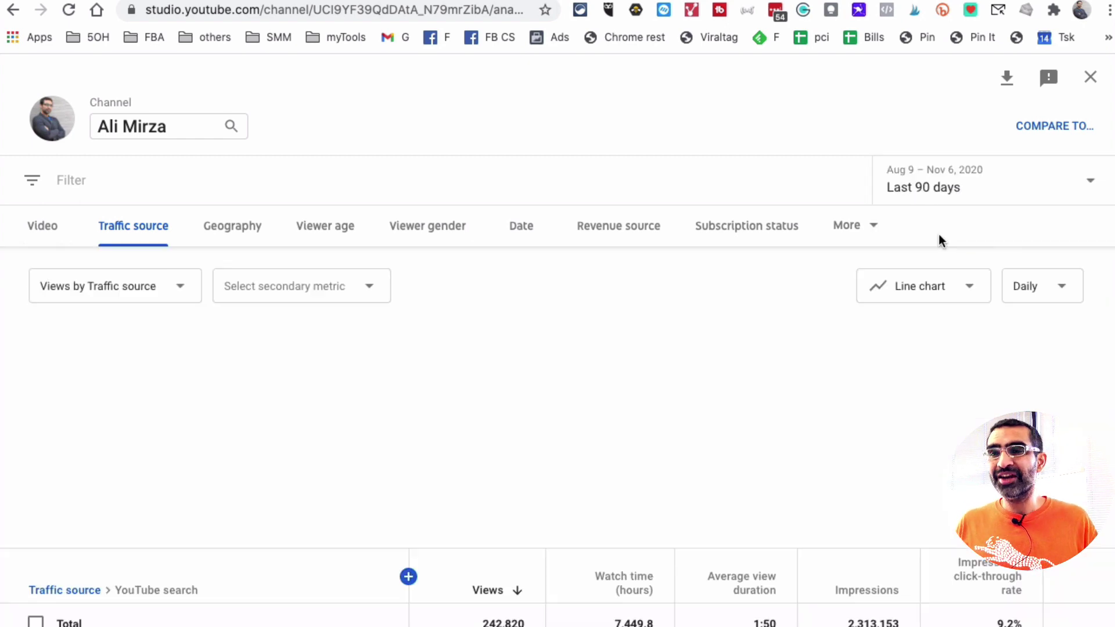
pyautogui.scroll(-7, 909, 273)
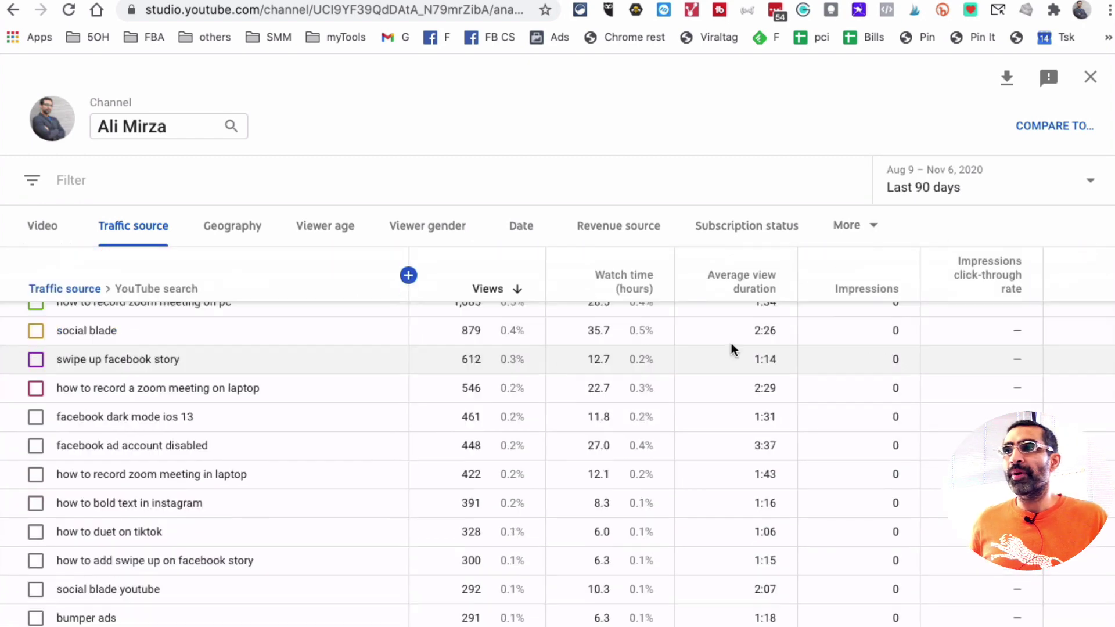
pyautogui.click(36, 418)
pyautogui.scroll(-1, 182, 450)
pyautogui.click(36, 468)
# Add 'old layout for facebook' and 'whatsapp room' to the chart, then scroll back up to it.
pyautogui.scroll(-2, 215, 486)
pyautogui.scroll(-6, 271, 494)
pyautogui.click(36, 522)
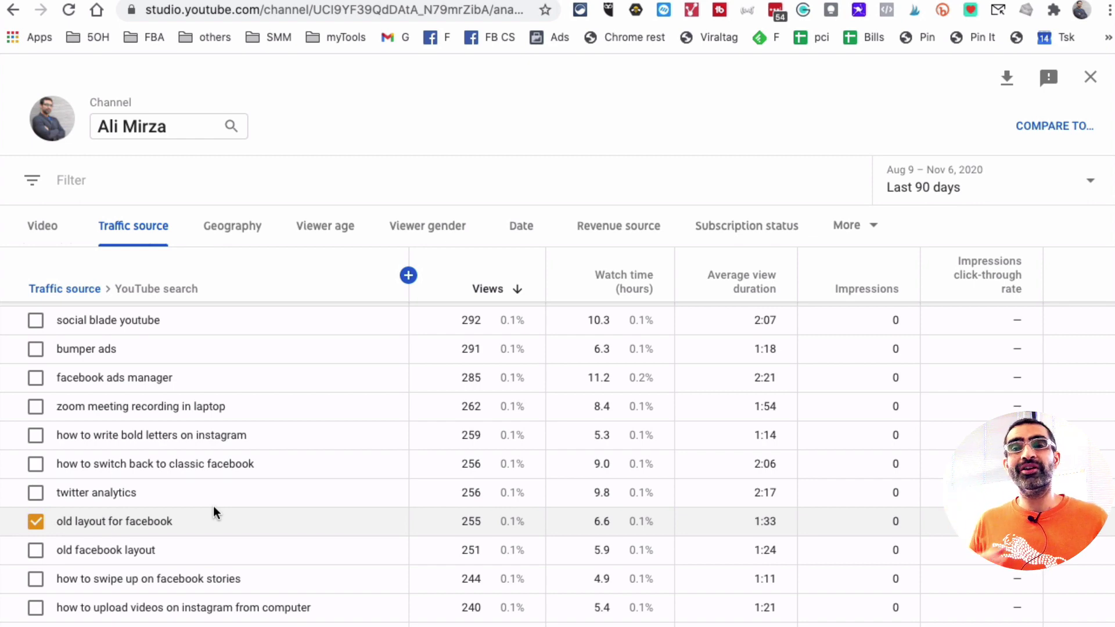
pyautogui.scroll(-5, 314, 493)
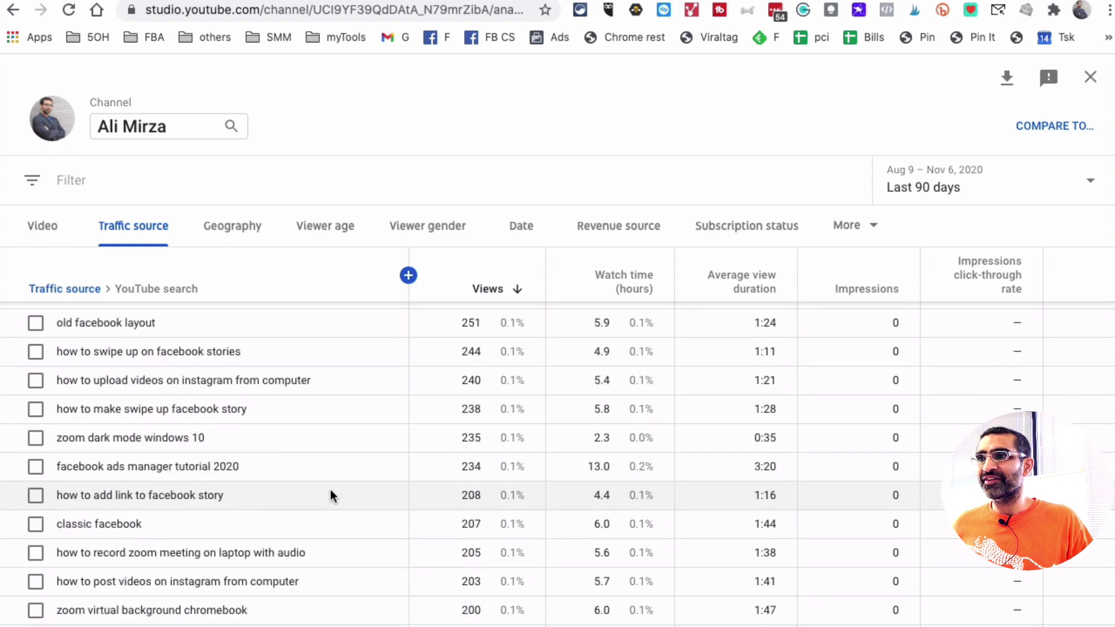
pyautogui.scroll(-6, 348, 490)
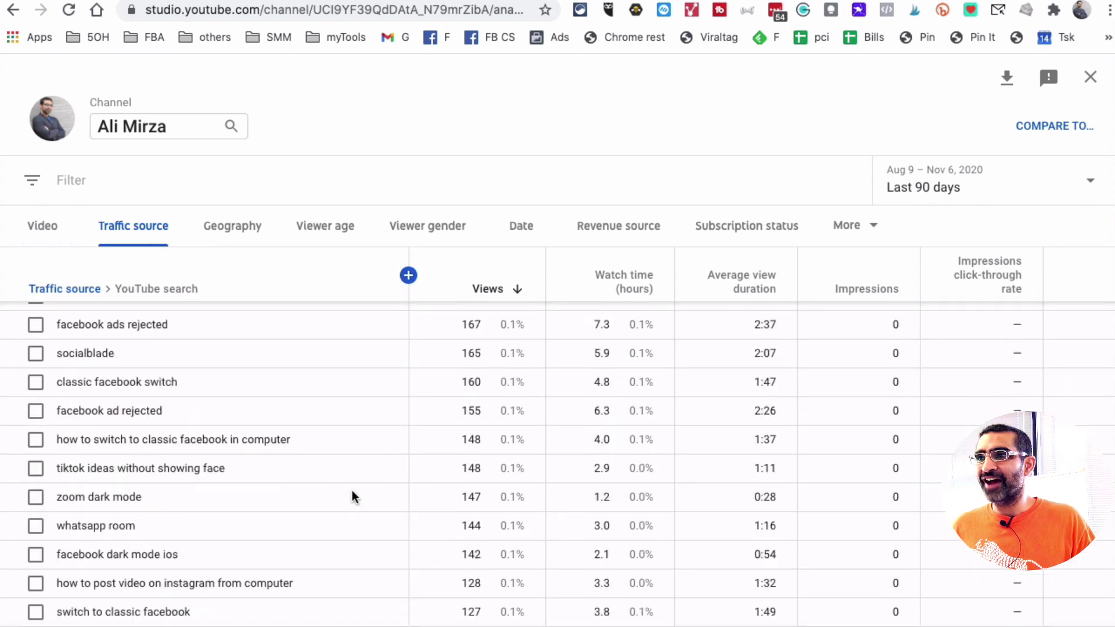
pyautogui.scroll(-2, 352, 490)
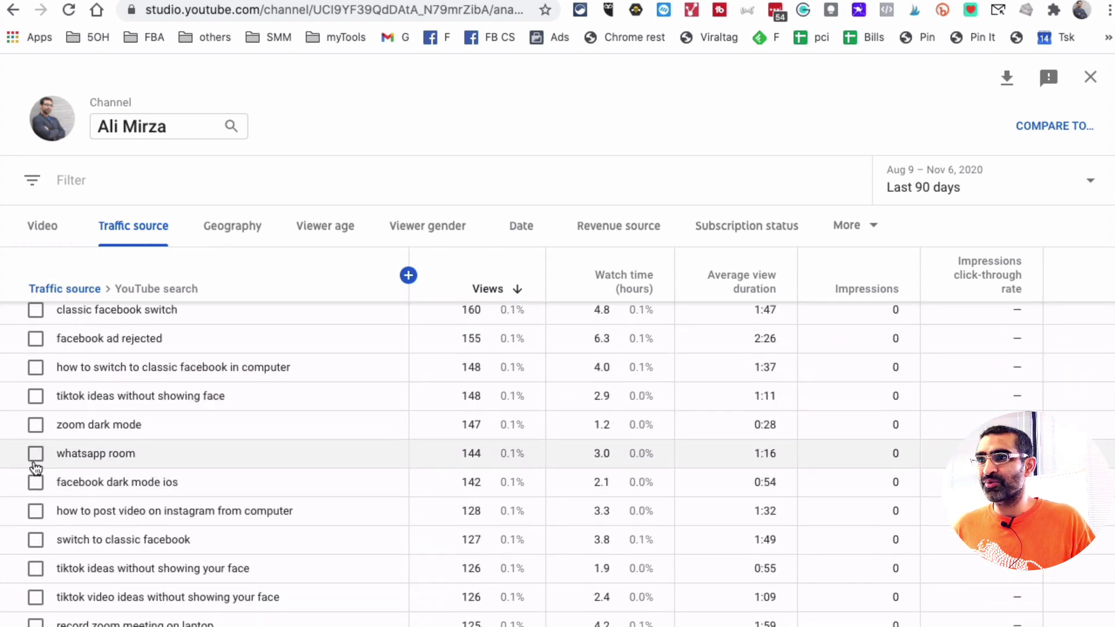
pyautogui.click(175, 464)
pyautogui.scroll(-2, 335, 479)
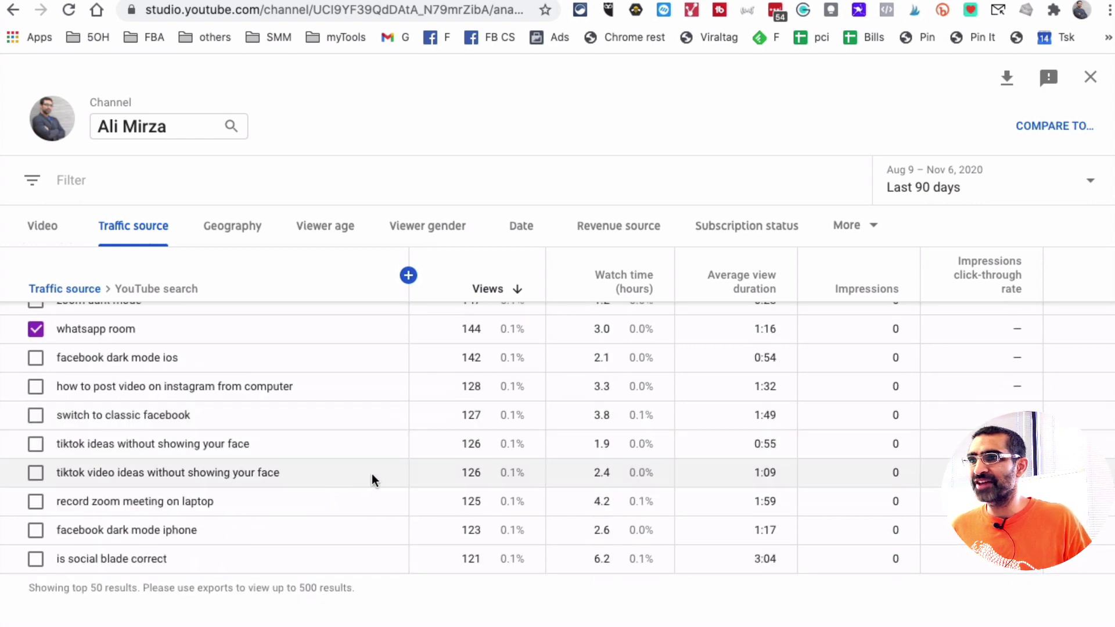
pyautogui.scroll(1, 370, 476)
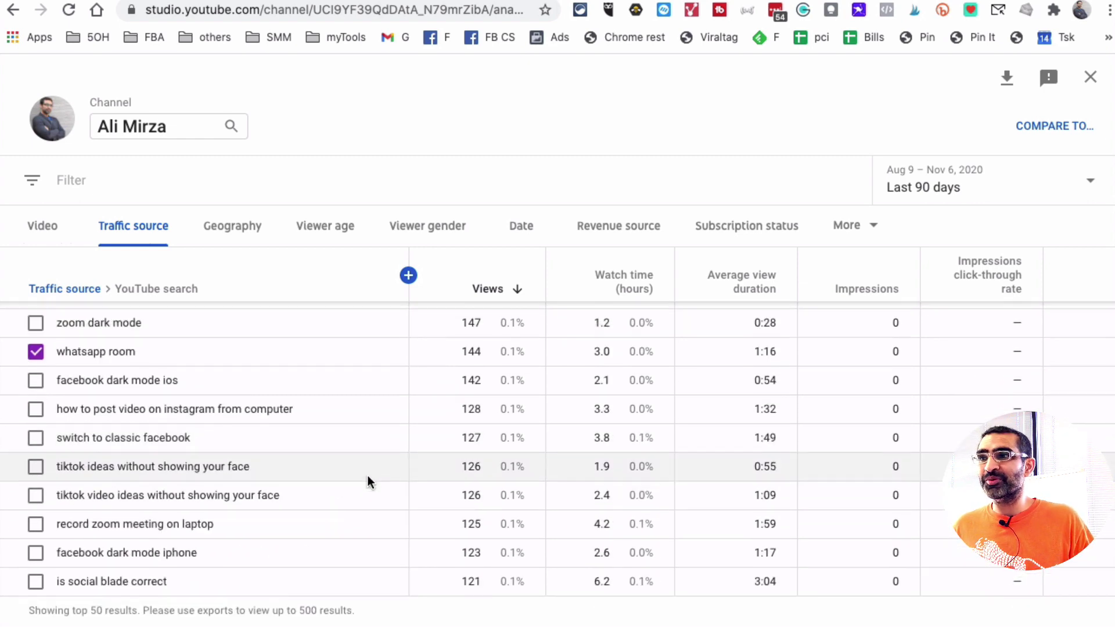
pyautogui.scroll(5, 368, 476)
pyautogui.scroll(-5, 368, 475)
pyautogui.scroll(5, 371, 473)
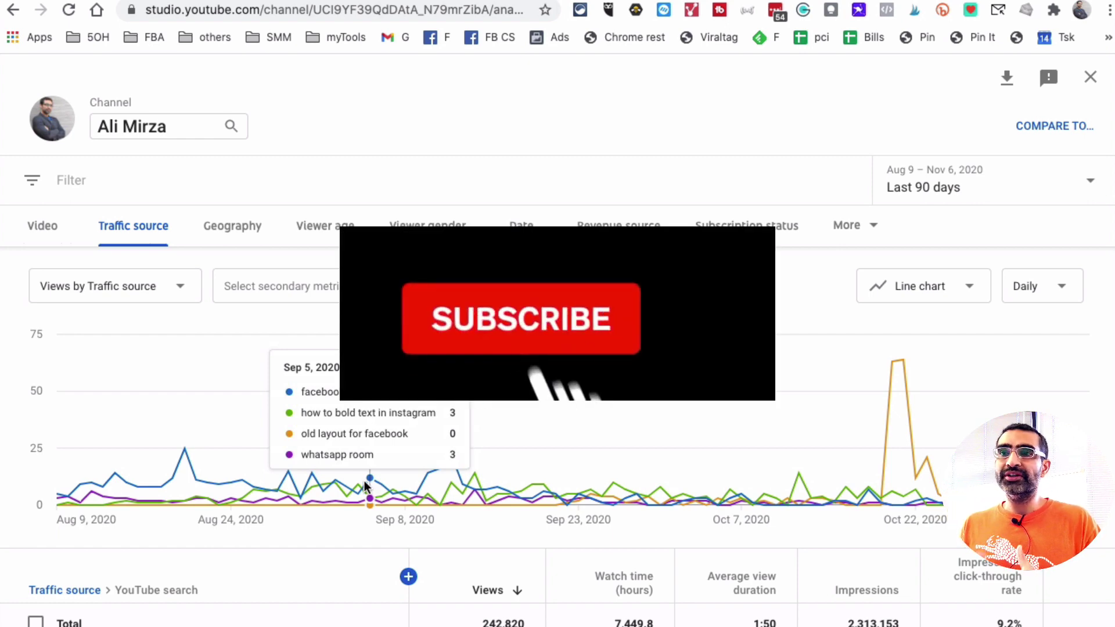
pyautogui.scroll(-4, 372, 401)
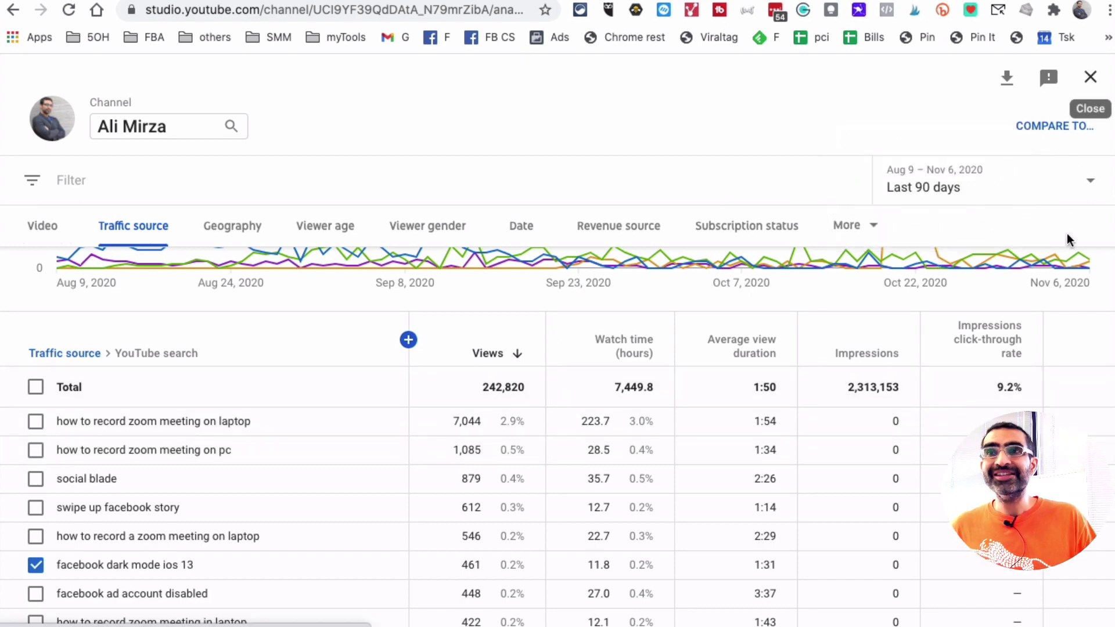
# Close the analytics report and open the channel's public YouTube page via Your channel.
pyautogui.click(1089, 76)
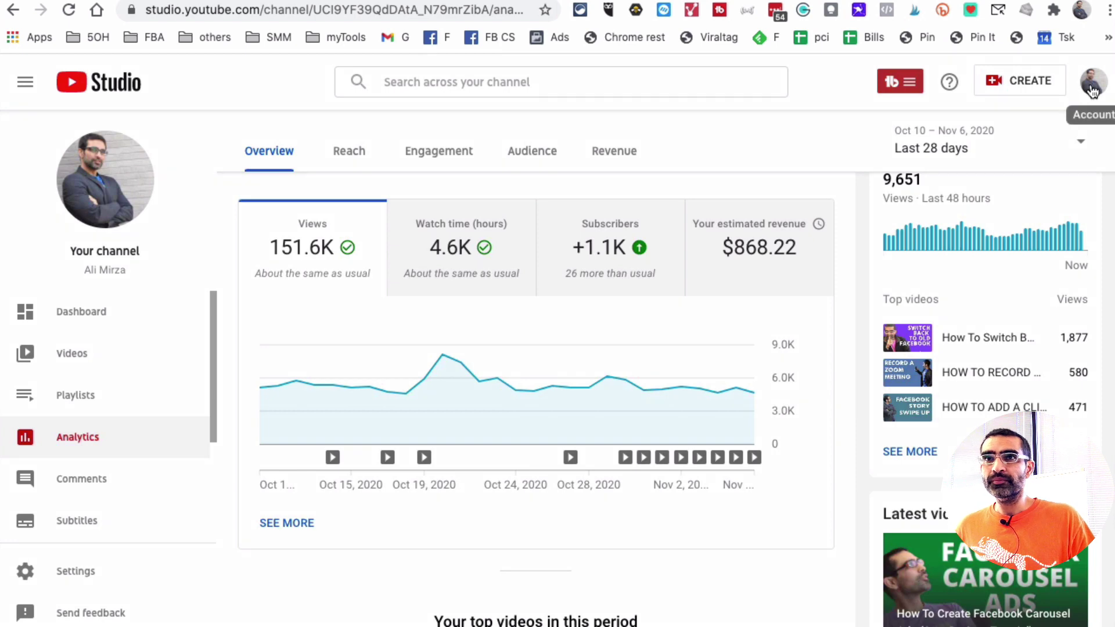
pyautogui.click(1094, 82)
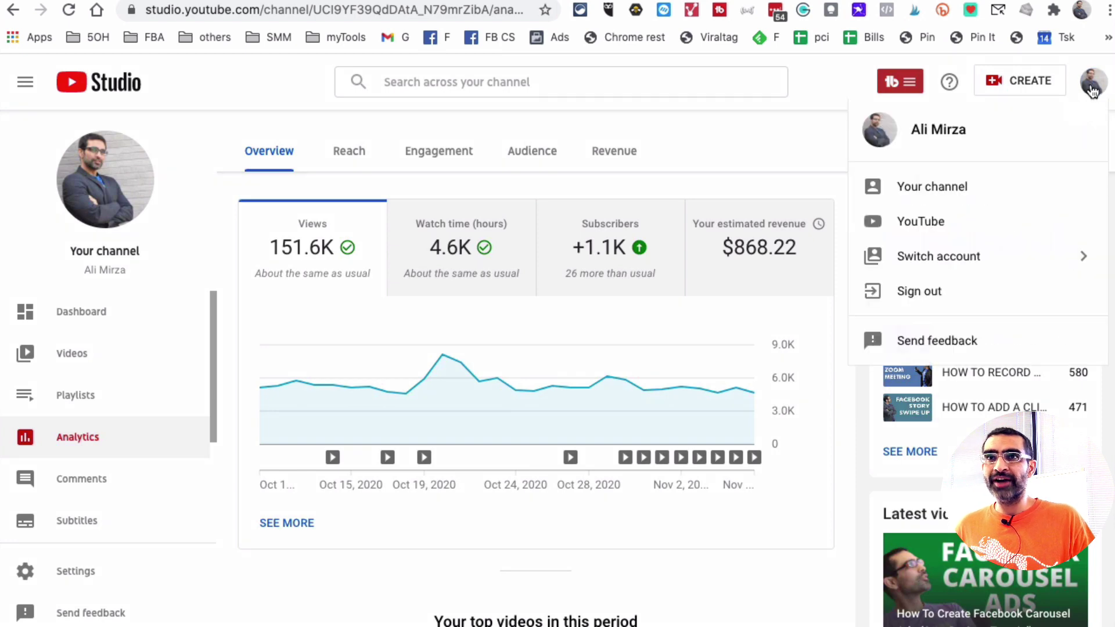
pyautogui.click(1049, 187)
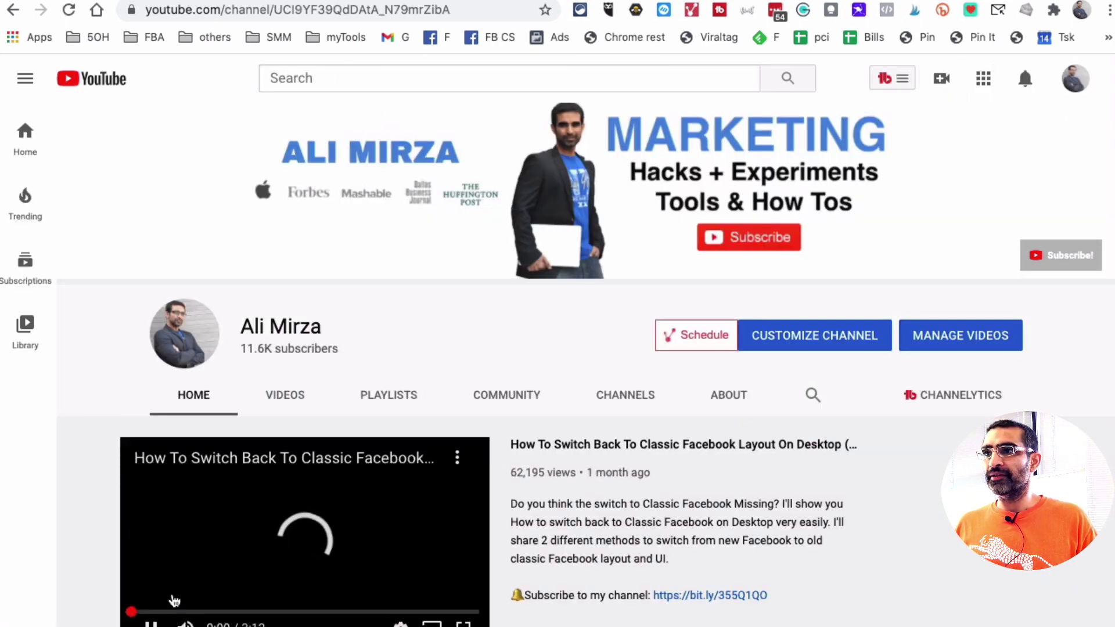
pyautogui.scroll(-3, 193, 583)
pyautogui.scroll(3, 339, 386)
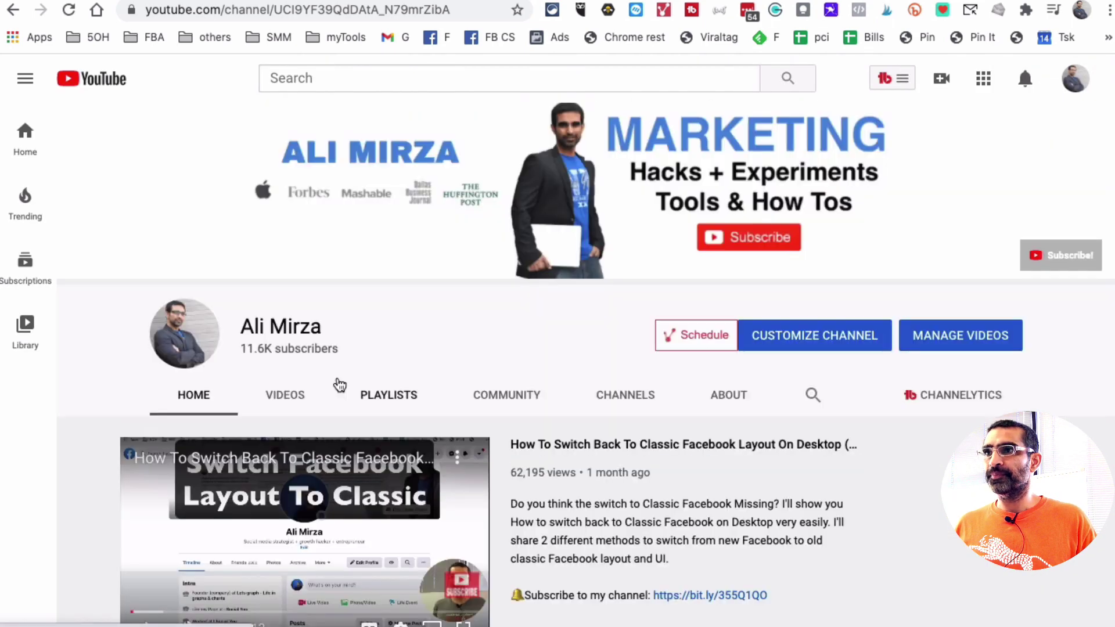
# Search 'instagram reels' and remove three of its hashtag and follower-growth searches from history.
pyautogui.click(307, 78)
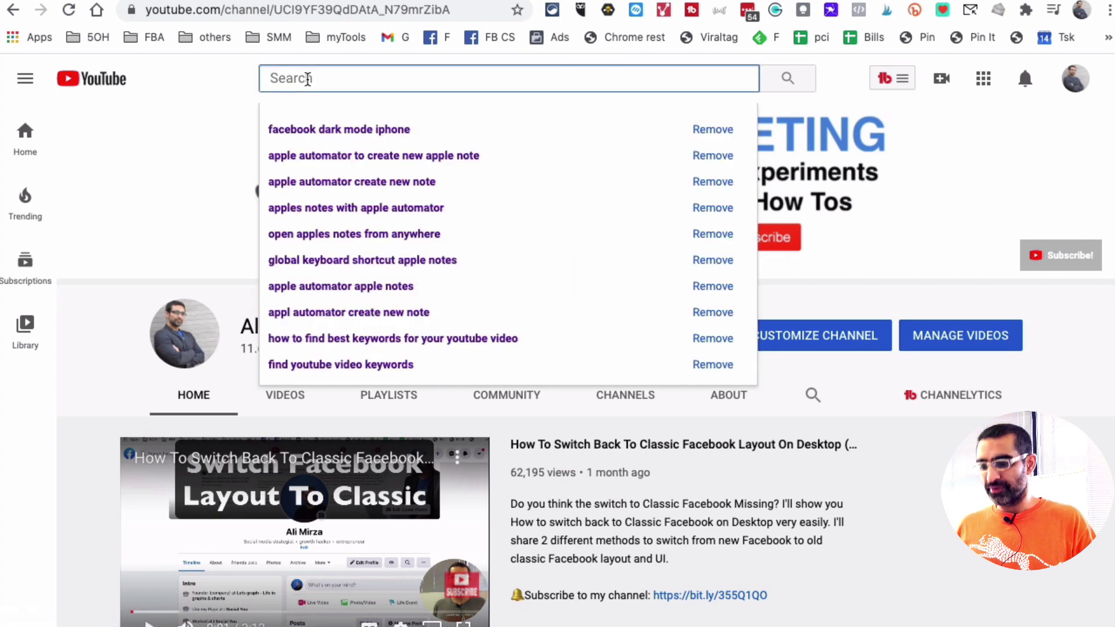
pyautogui.write('instagram ree')
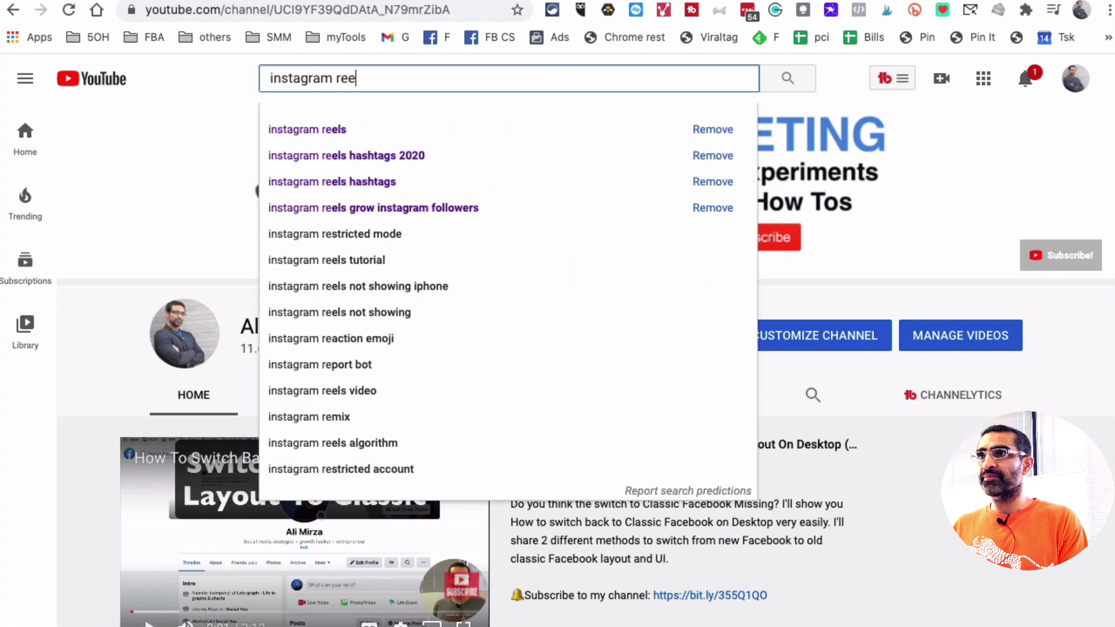
pyautogui.write('ls')
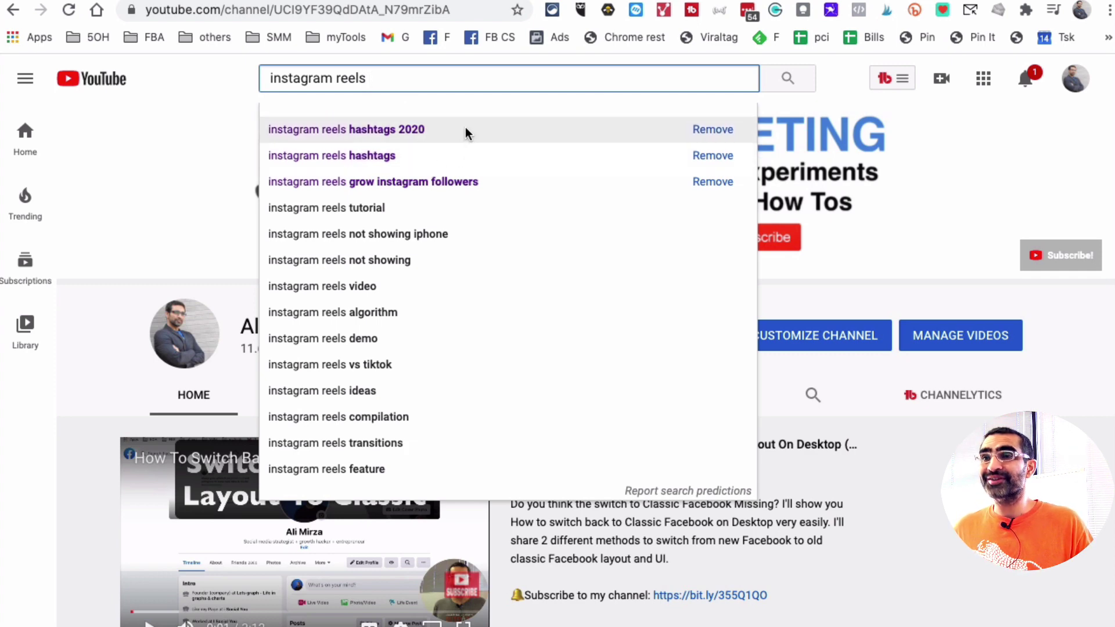
pyautogui.click(703, 133)
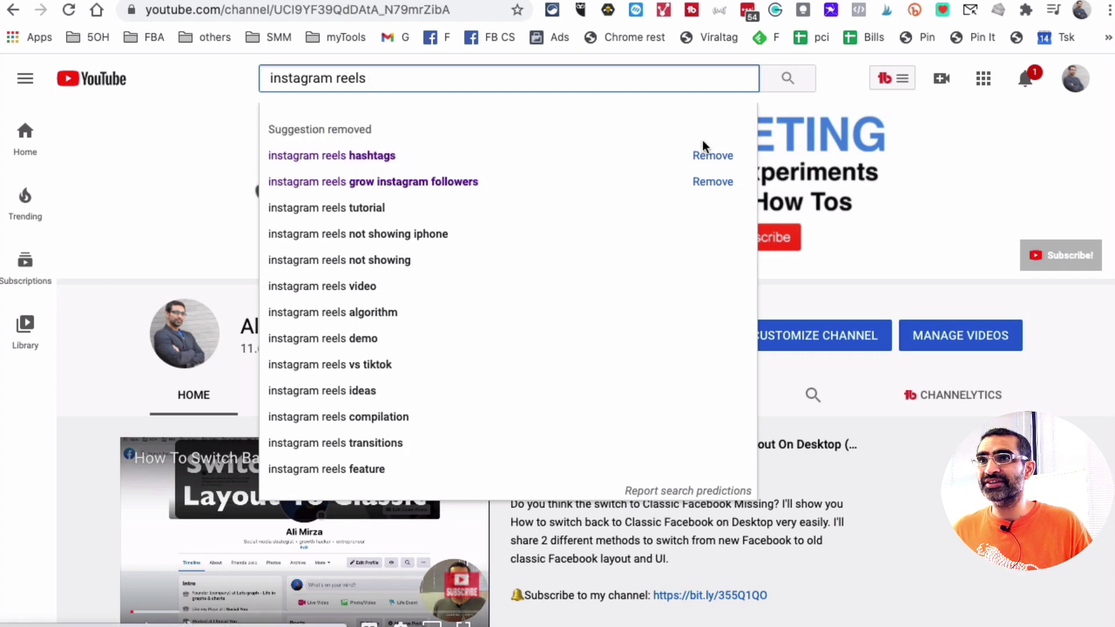
pyautogui.click(708, 156)
pyautogui.click(706, 181)
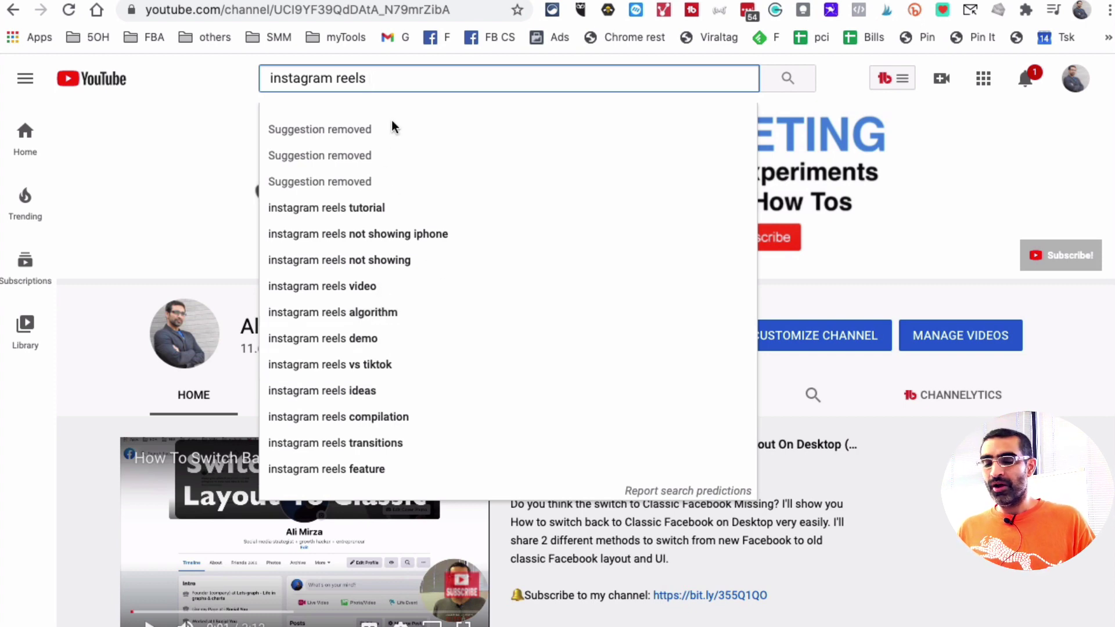
pyautogui.press('Left')
pyautogui.press('Left')
pyautogui.press('Left')
pyautogui.press('Left')
pyautogui.press('Left')
pyautogui.press('Left')
pyautogui.press('Left')
pyautogui.press('Left')
pyautogui.press('Left')
pyautogui.press('Left')
pyautogui.press('Left')
pyautogui.press('Left')
pyautogui.press('Left')
pyautogui.press('Left')
pyautogui.press('Left')
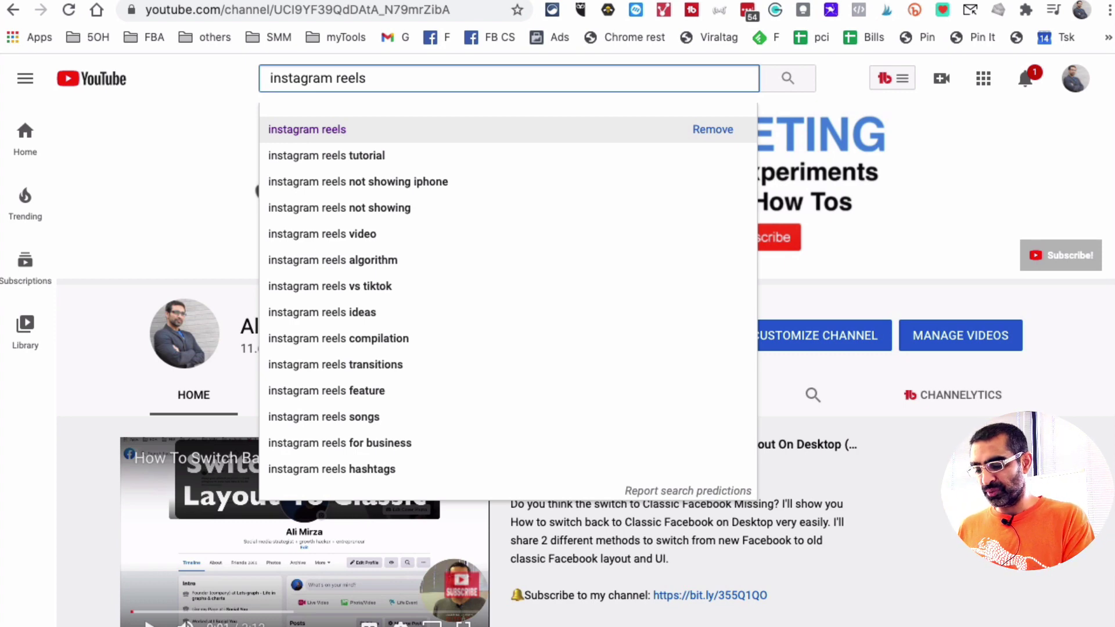
# Prefix the query with '*/' to surface suggestions like 'how to use instagram reels'.
pyautogui.write('*')
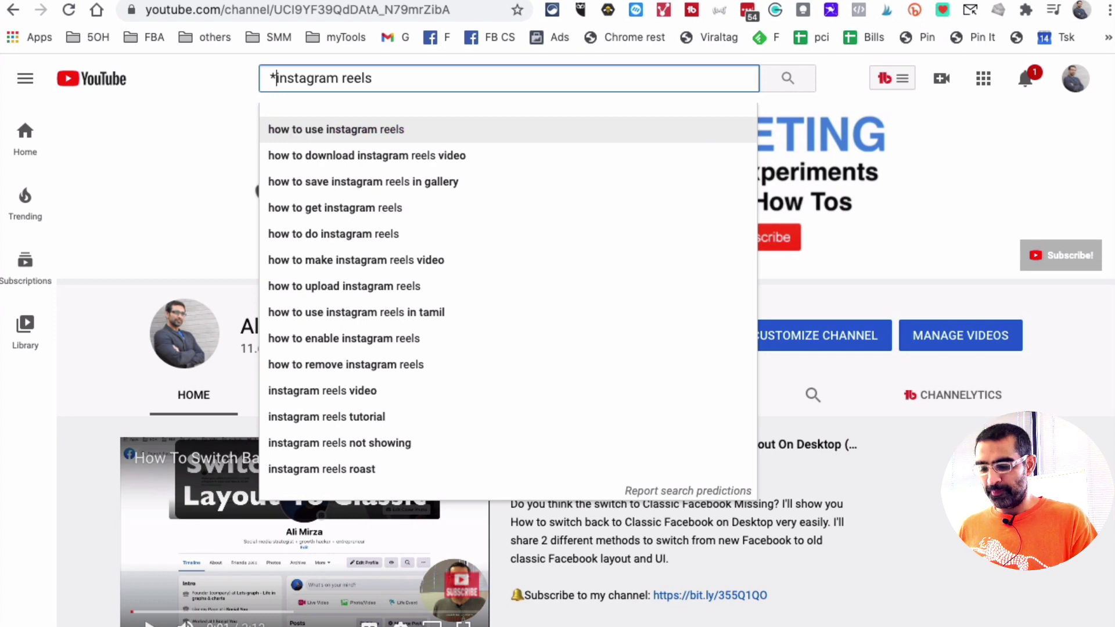
pyautogui.write('/')
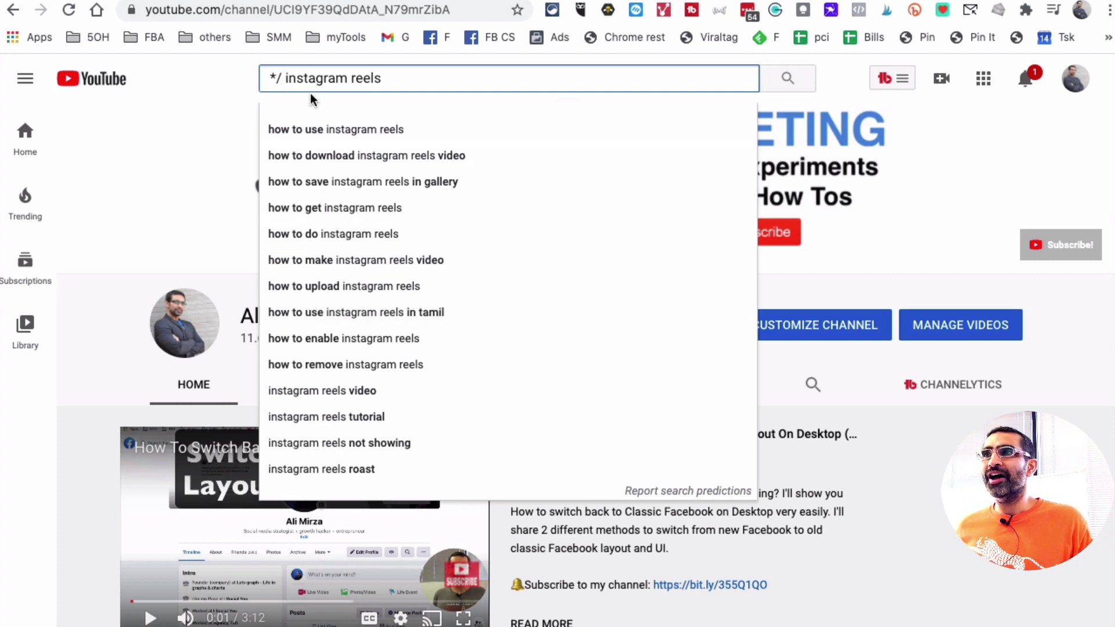
pyautogui.moveTo(284, 79); pyautogui.dragTo(247, 72)
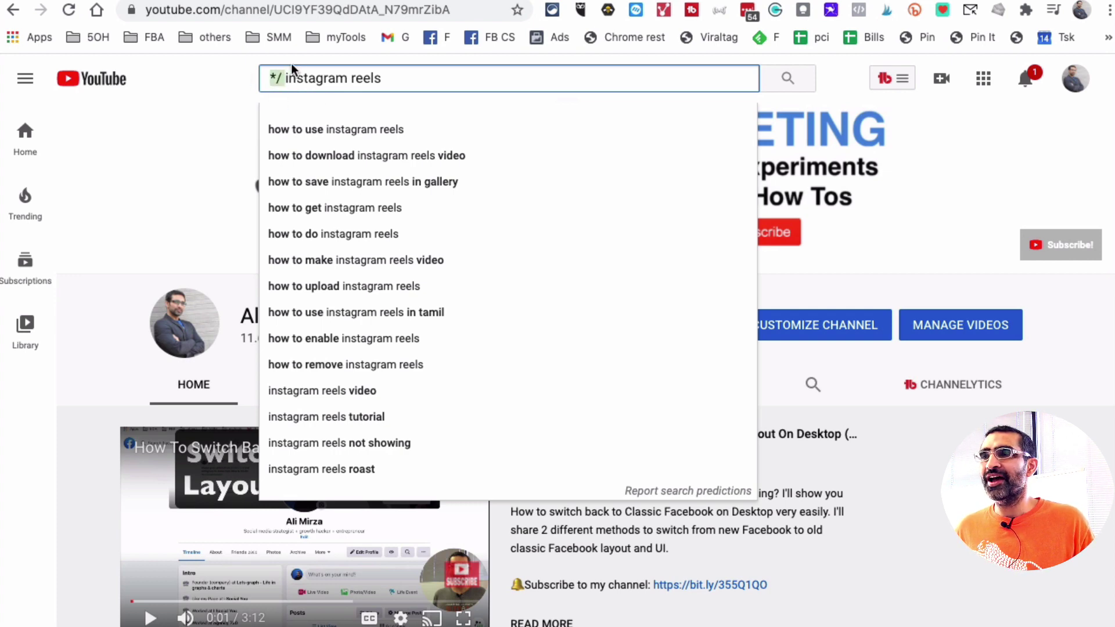